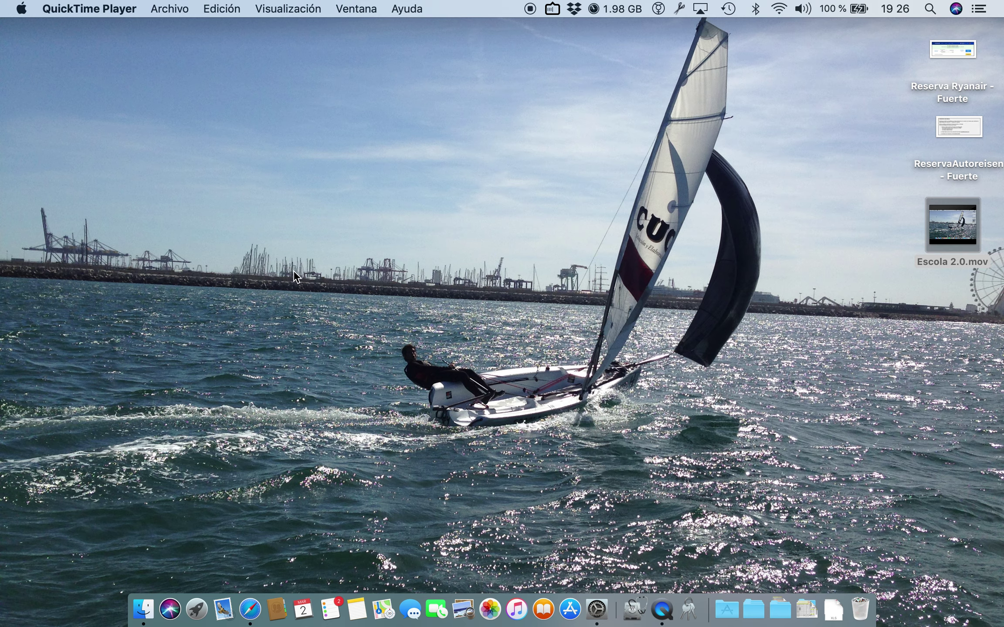
# Bring Safari to the front from the Dock.
pyautogui.click(260, 606)
# Load velavalencia.com in a new Safari window and scroll down to Actividades Náuticas.
pyautogui.press('super+n')
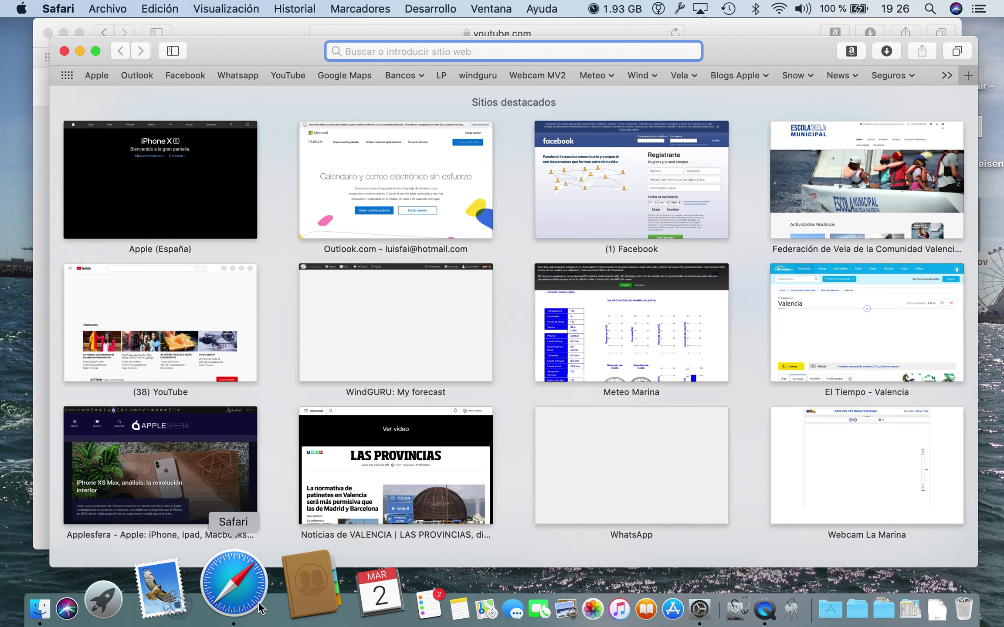
pyautogui.write('www.ve')
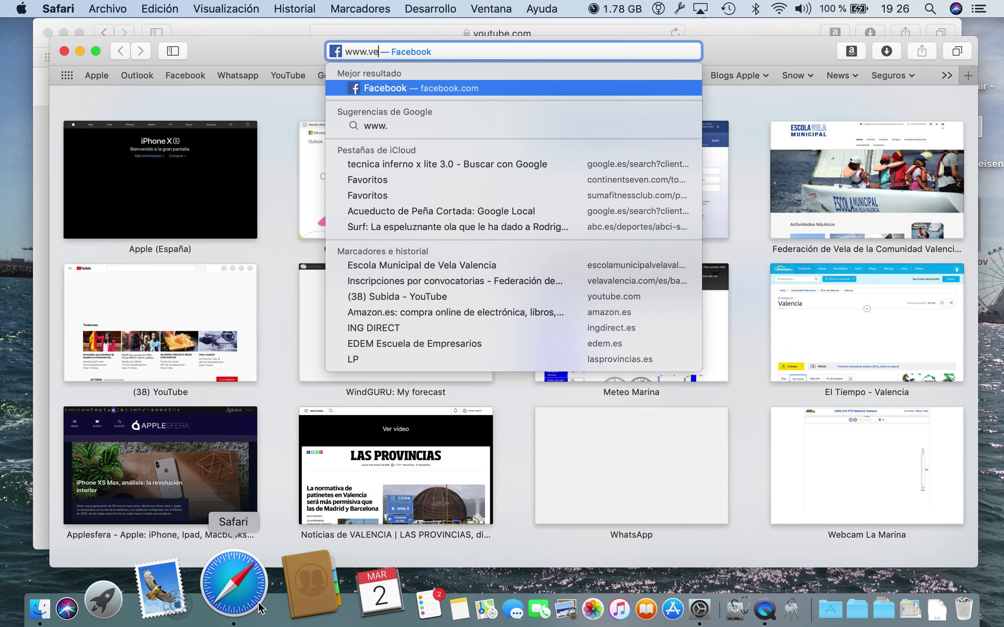
pyautogui.write('lavalencia.com')
pyautogui.press('Return')
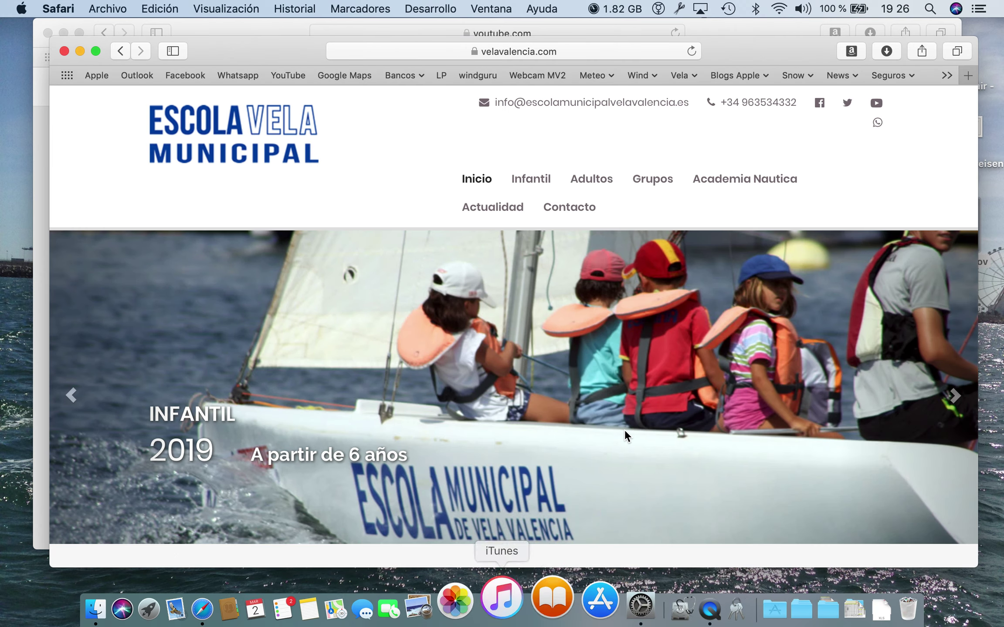
pyautogui.scroll(-5, 625, 430)
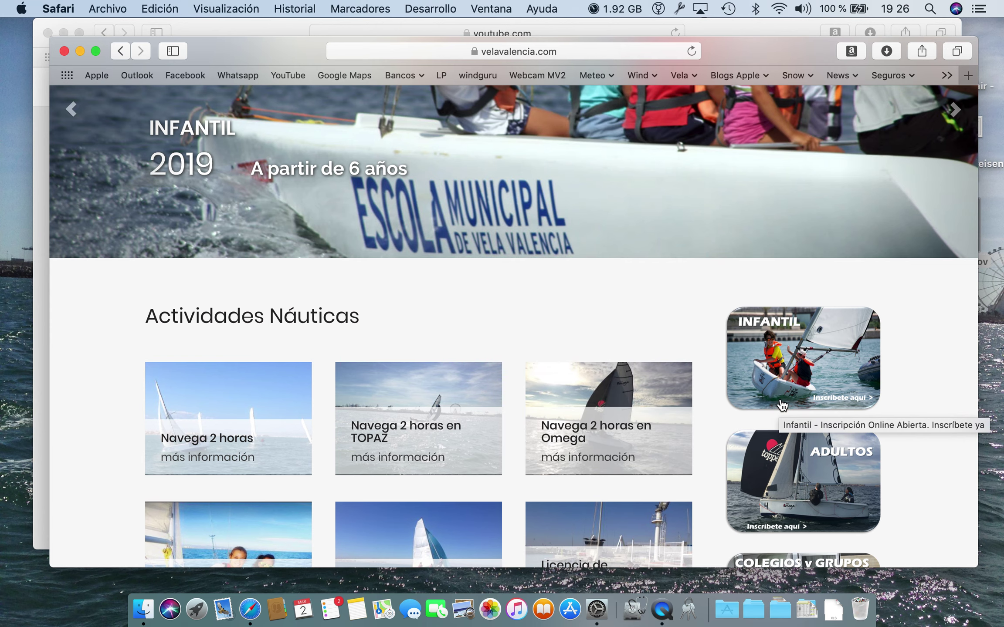
# Open the INFANTIL enrollment form and enter the parent's DNI, first name and surname.
pyautogui.click(801, 366)
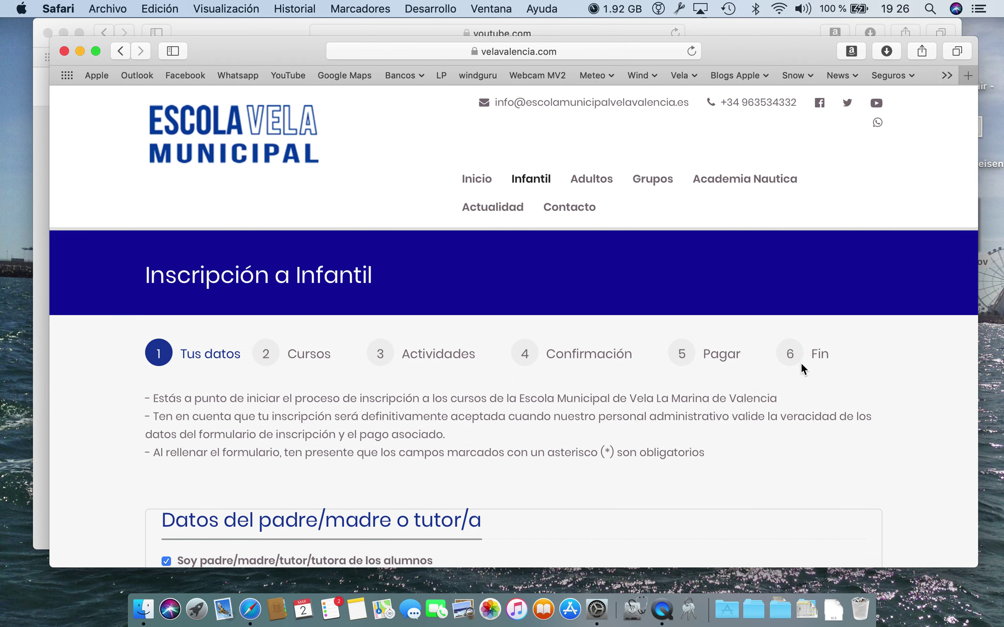
pyautogui.scroll(-10, 801, 363)
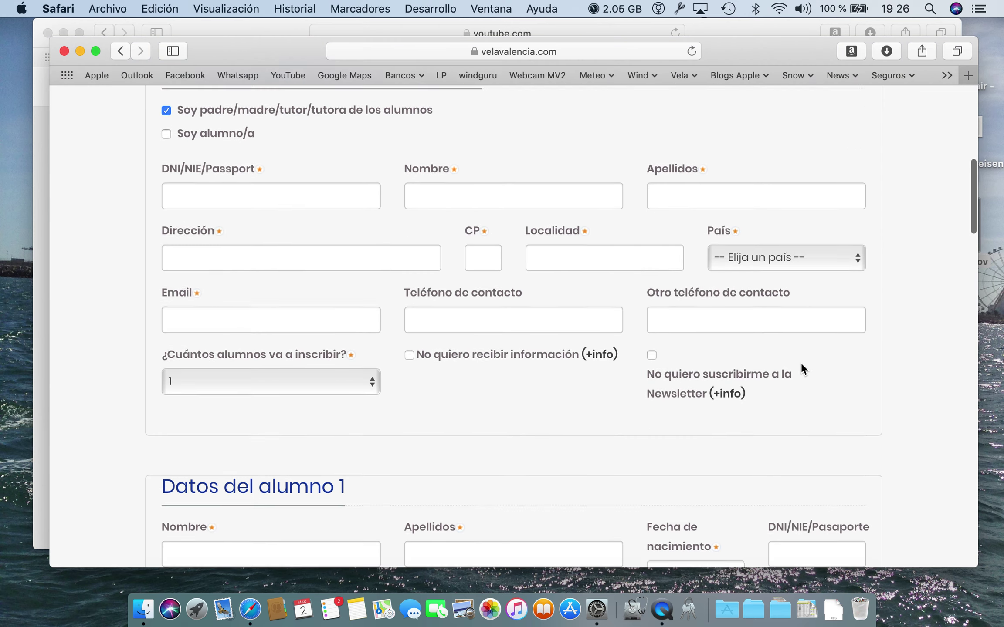
pyautogui.scroll(-7, 801, 362)
pyautogui.scroll(8, 801, 363)
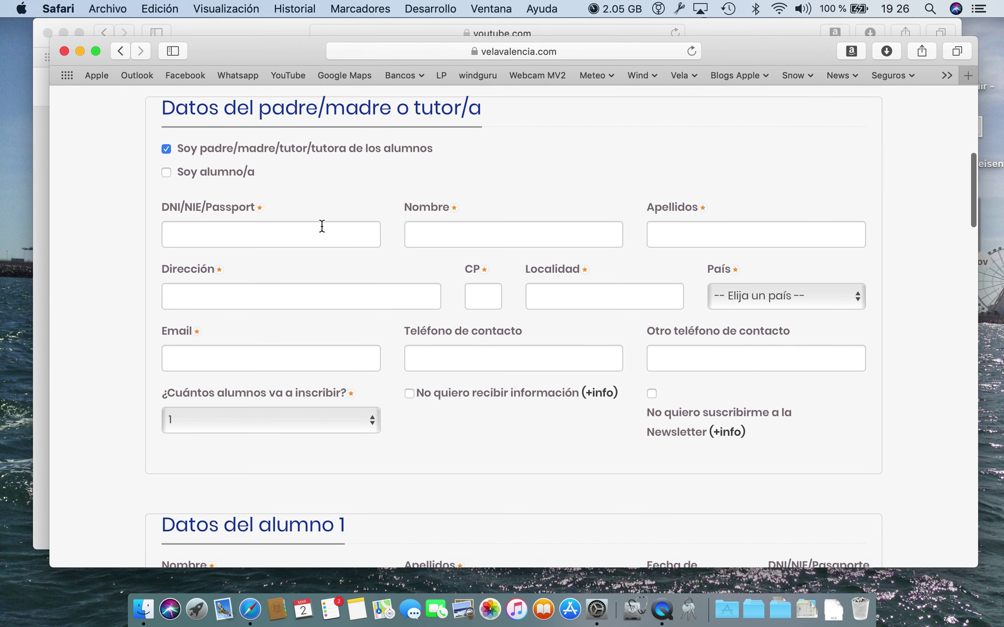
pyautogui.click(327, 230)
pyautogui.write('1111111a')
pyautogui.press('Tab')
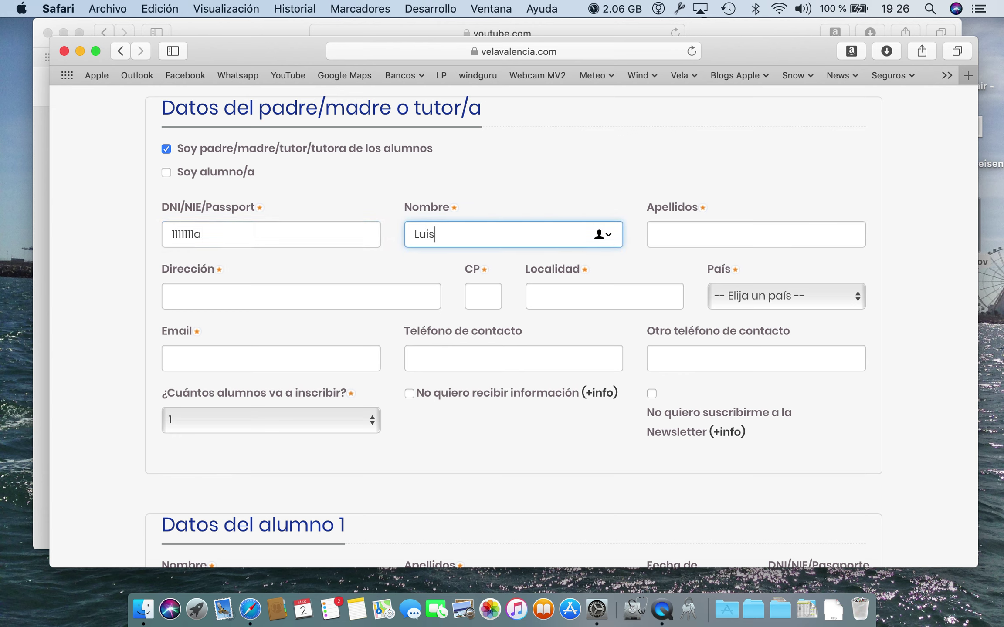
pyautogui.press('Tab')
# Fill in the parent's street address, postcode and town.
pyautogui.press('Tab')
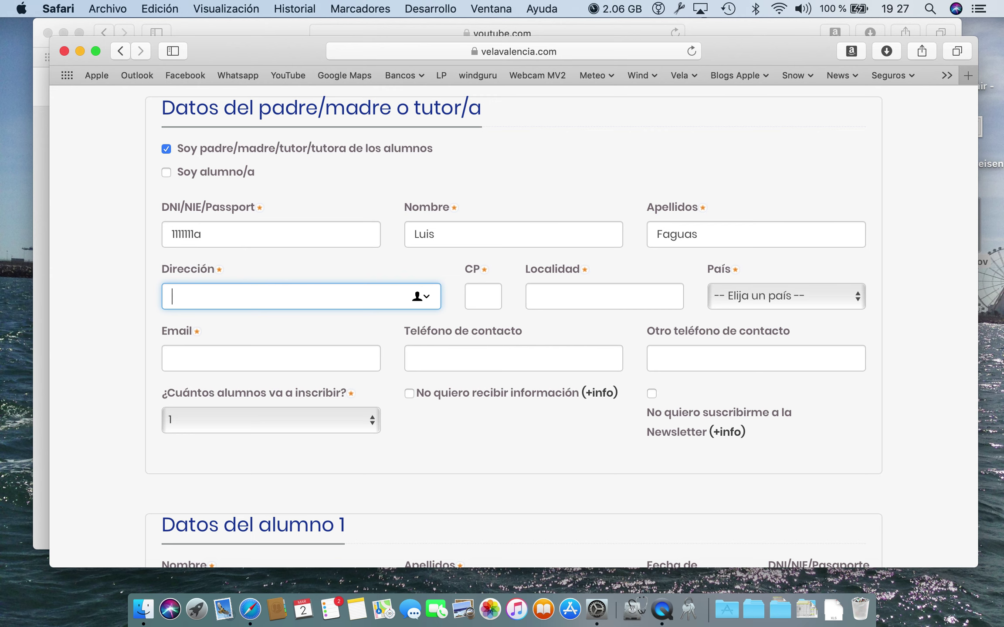
pyautogui.write('Marina de Valencia')
pyautogui.press('Tab')
pyautogui.write('4602')
pyautogui.write('4')
pyautogui.press('Tab')
pyautogui.write('Valencia')
pyautogui.press('Tab')
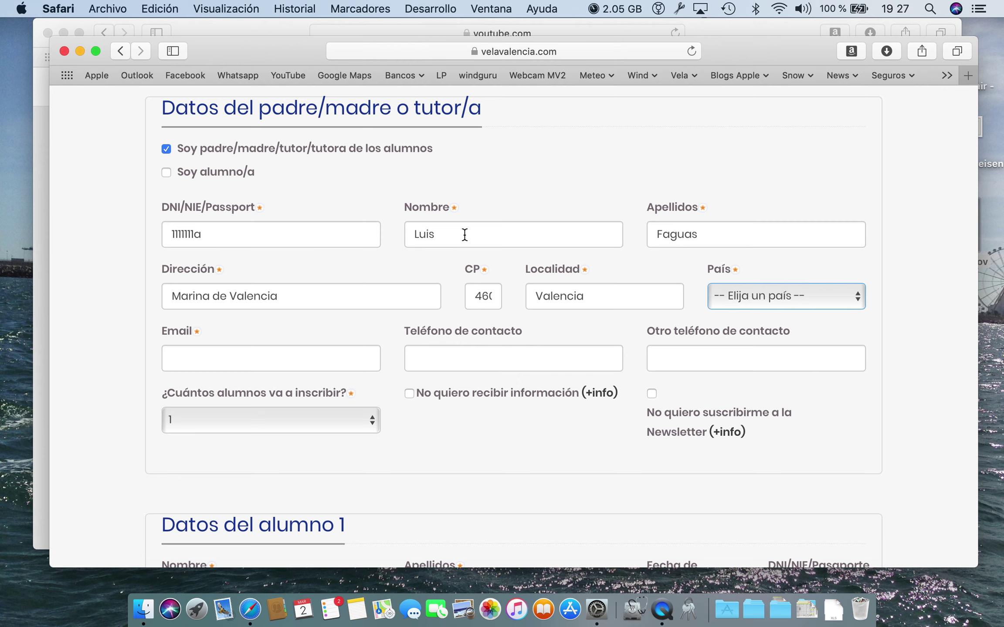
# Set the country to España and enter the contact e-mail and phone number.
pyautogui.click(720, 295)
pyautogui.write('es')
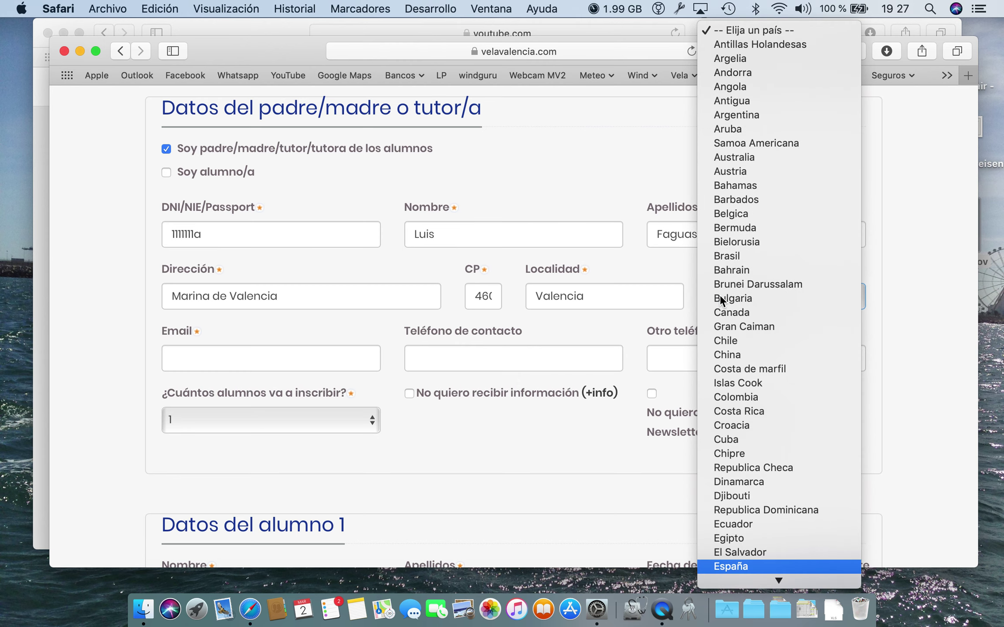
pyautogui.press('Return')
pyautogui.press('Tab')
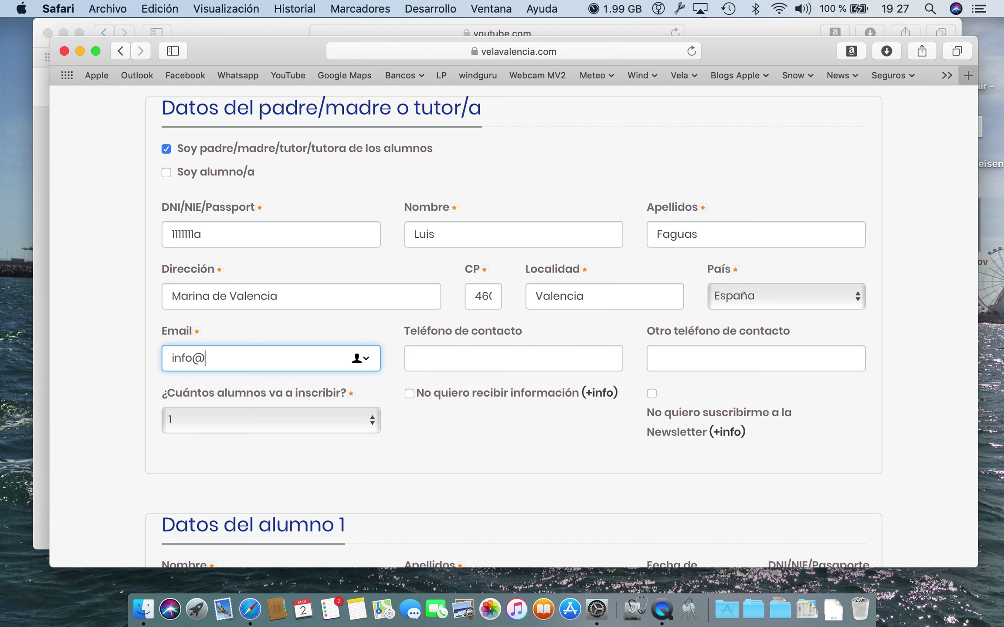
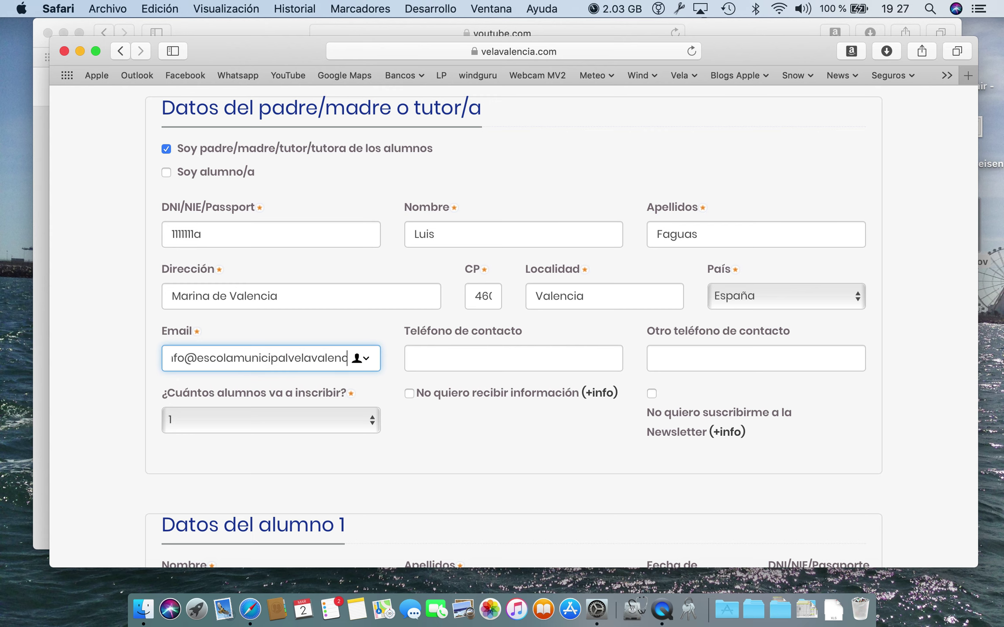
pyautogui.press('Tab')
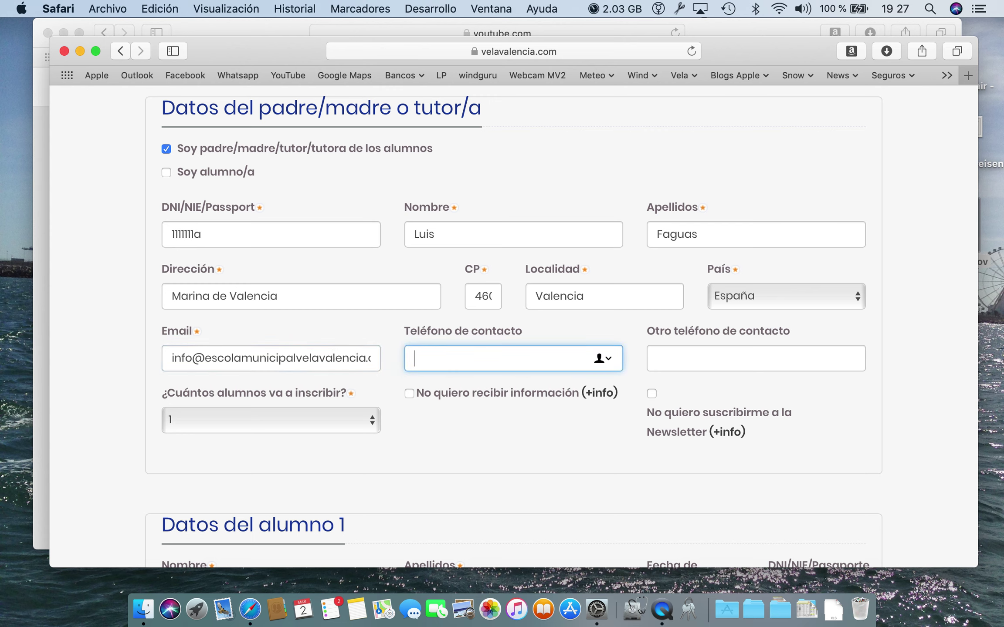
# Leave the second phone blank and keep the number of students at 1.
pyautogui.press('Tab')
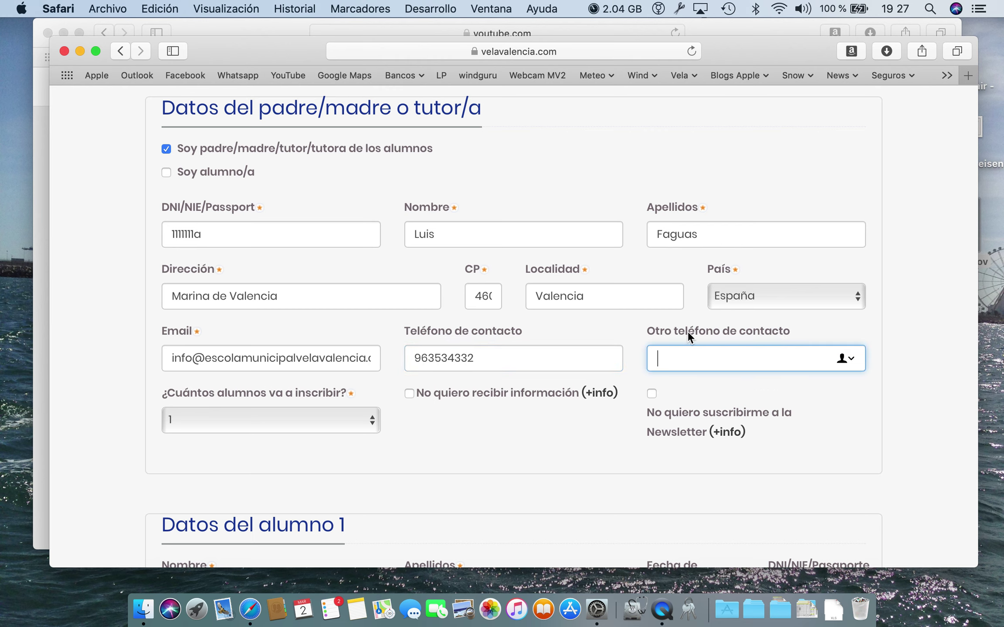
pyautogui.scroll(-5, 316, 421)
pyautogui.scroll(2, 316, 421)
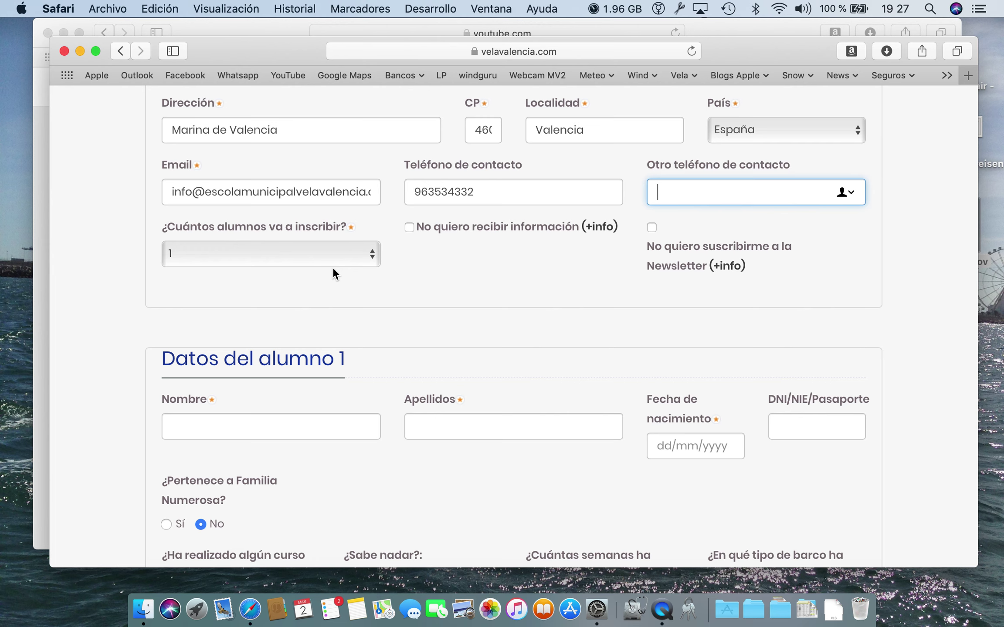
pyautogui.click(333, 268)
pyautogui.click(333, 257)
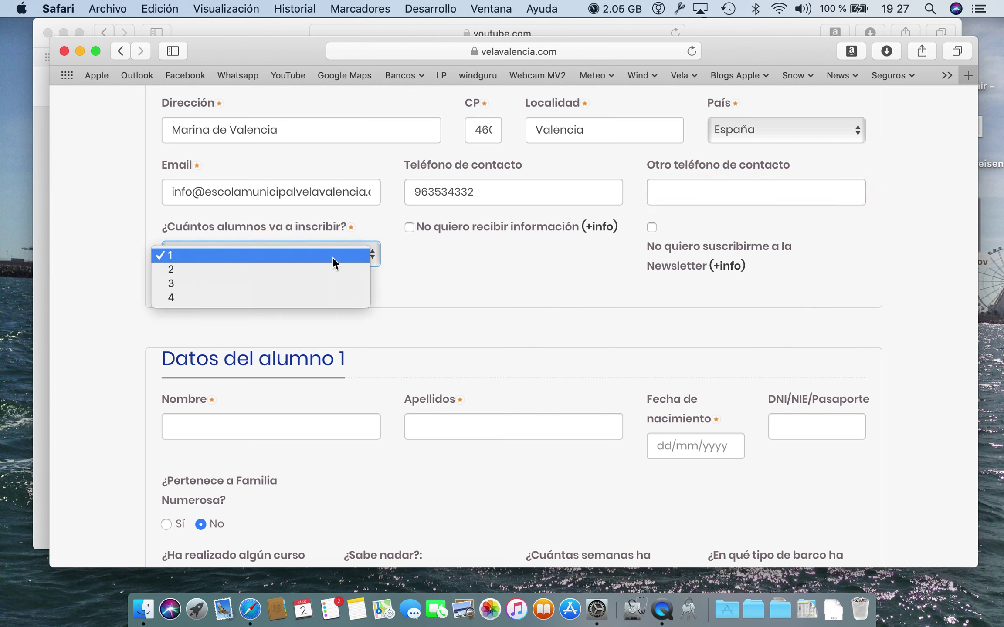
pyautogui.click(458, 256)
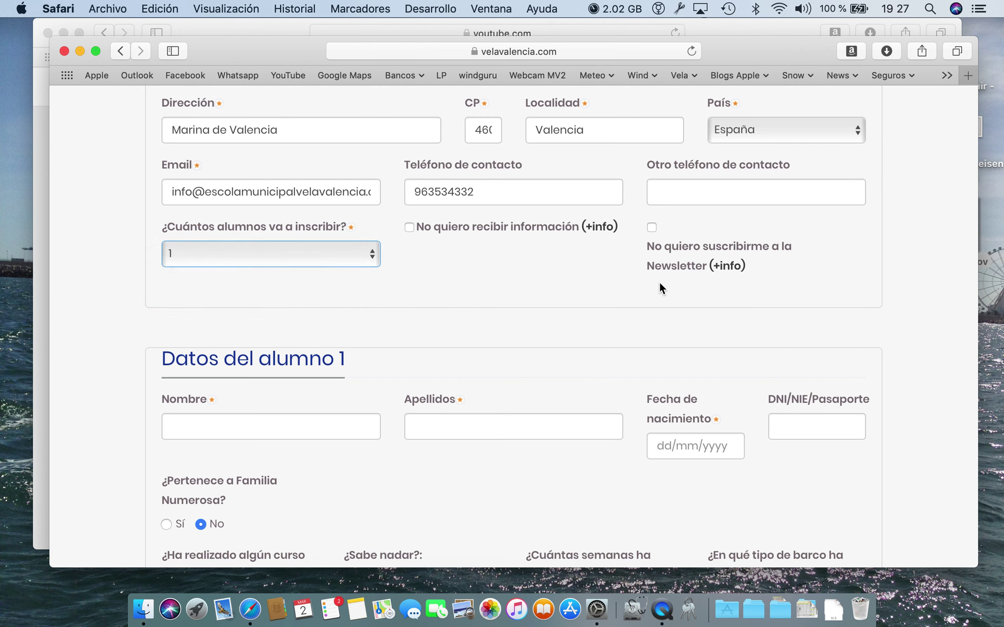
# Enter student 1's first name and surnames, correcting a typo.
pyautogui.scroll(-3, 599, 268)
pyautogui.click(247, 330)
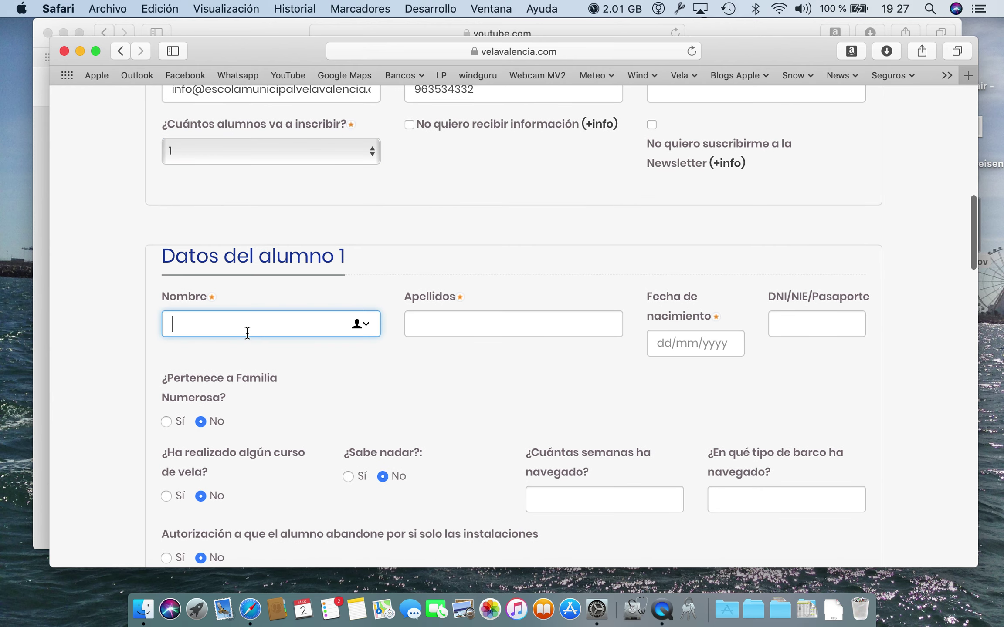
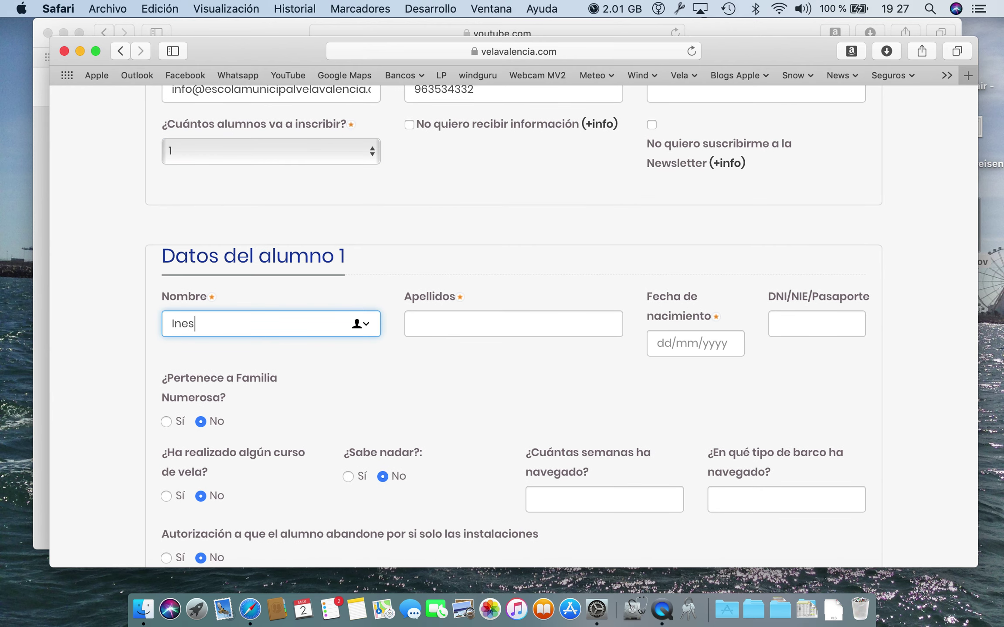
pyautogui.press('Tab')
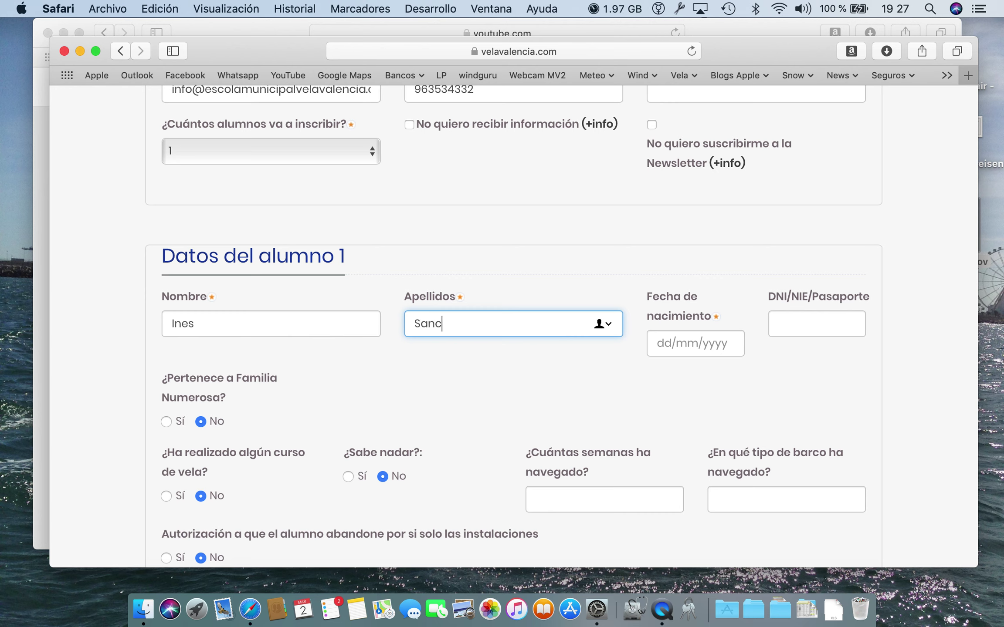
pyautogui.press('Tab')
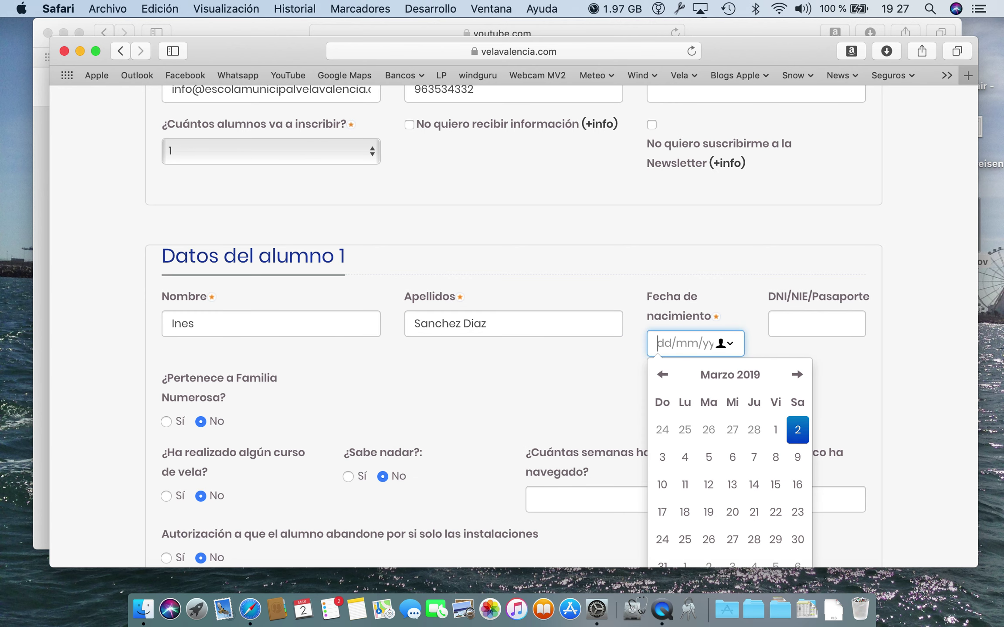
pyautogui.write('02/04')
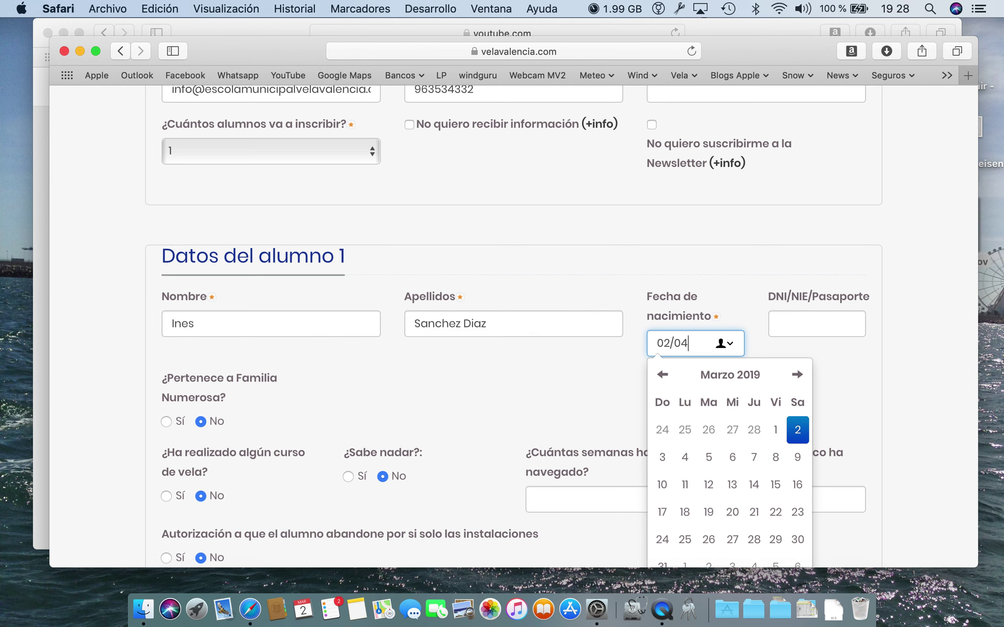
pyautogui.write('/200')
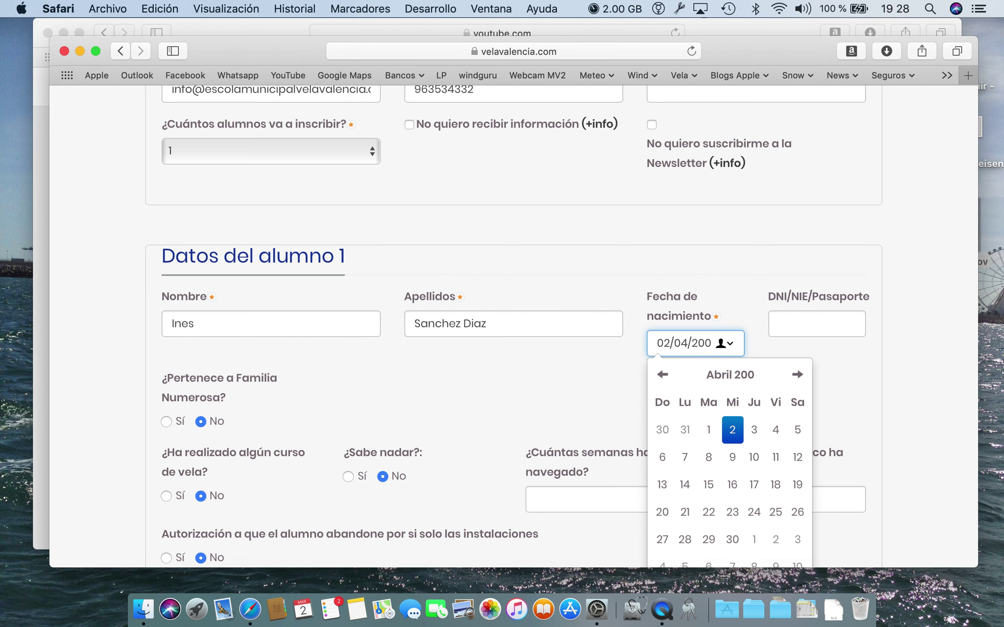
pyautogui.write('9')
pyautogui.press('Tab')
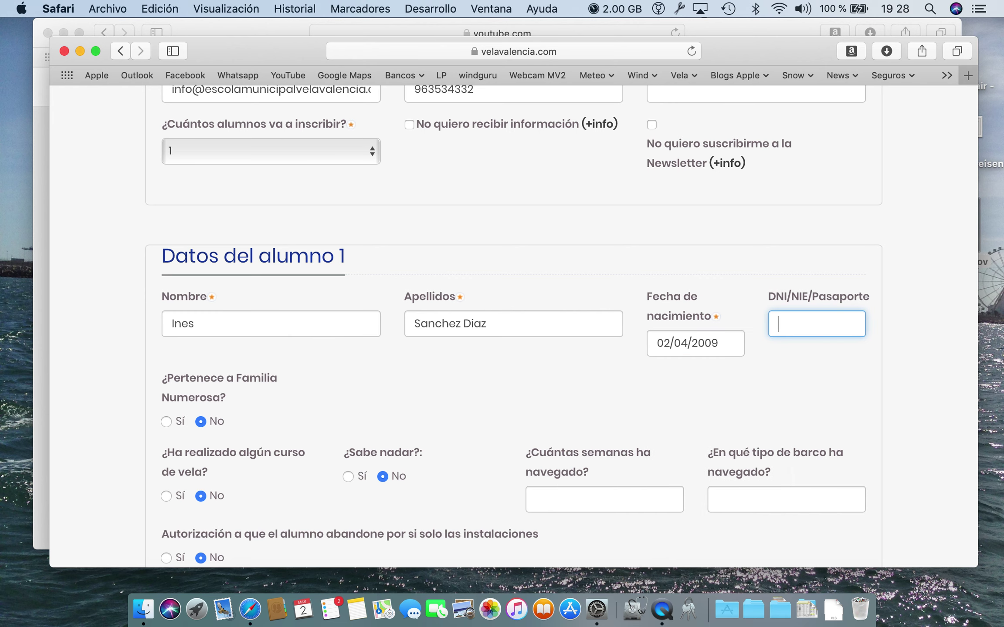
pyautogui.write('2222222a')
pyautogui.press('Tab')
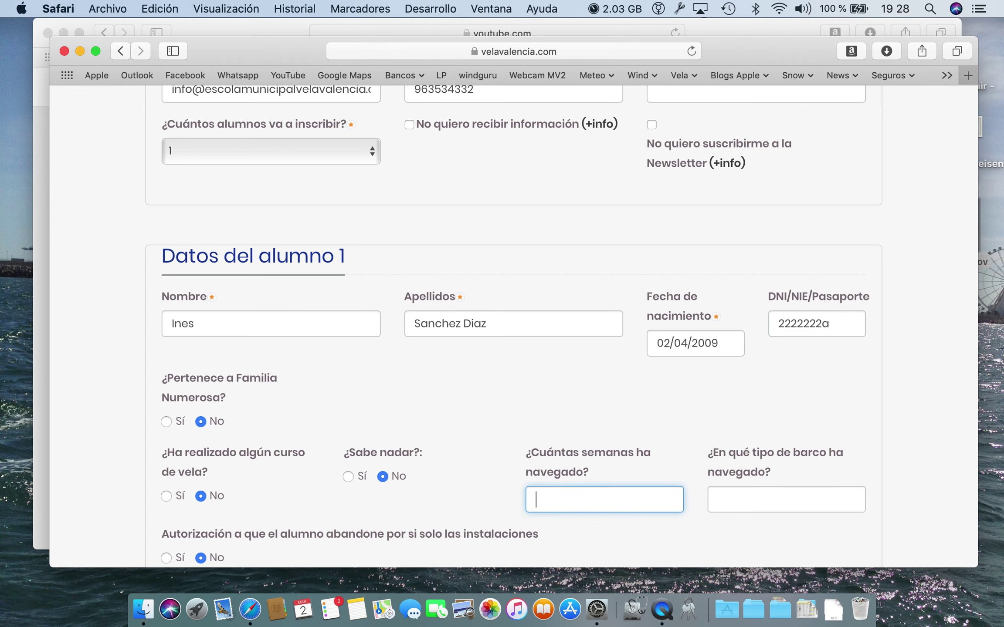
# Answer No to a previous sailing course and Sí to ¿Sabe nadar?
pyautogui.scroll(-4, 228, 446)
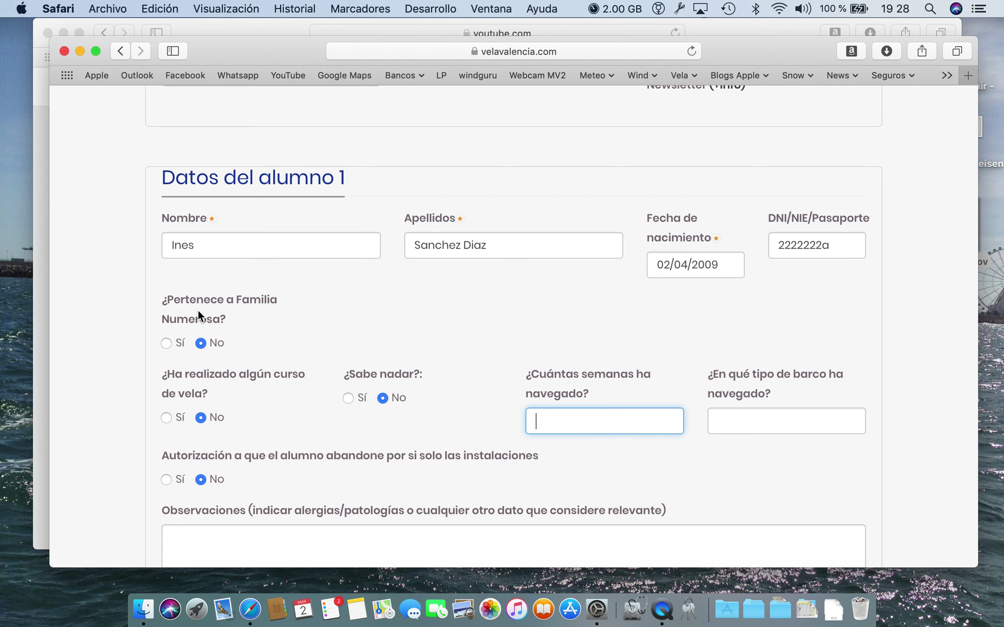
pyautogui.click(167, 418)
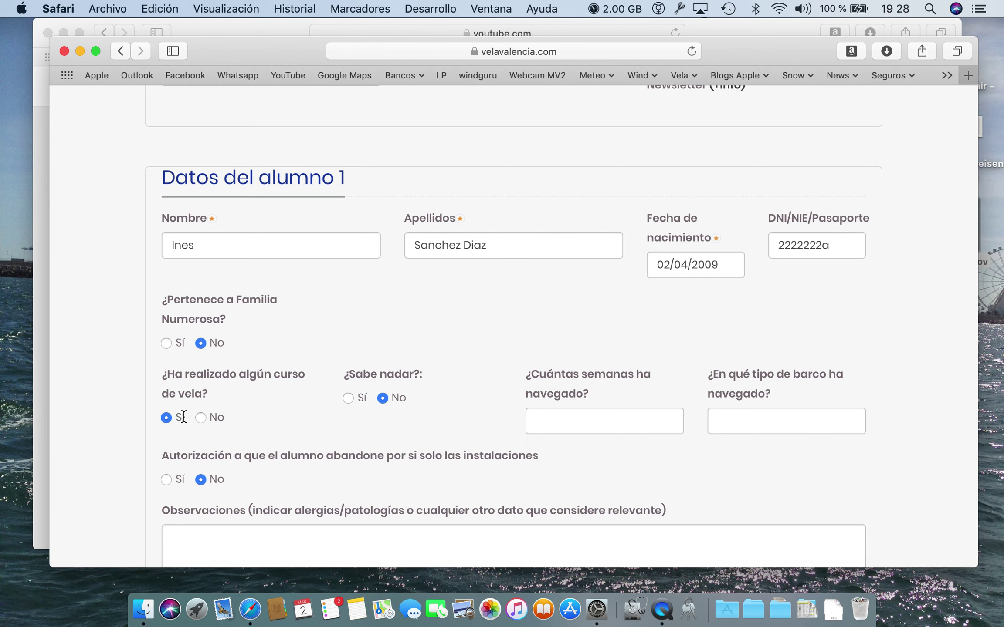
pyautogui.click(200, 419)
pyautogui.scroll(-3, 354, 416)
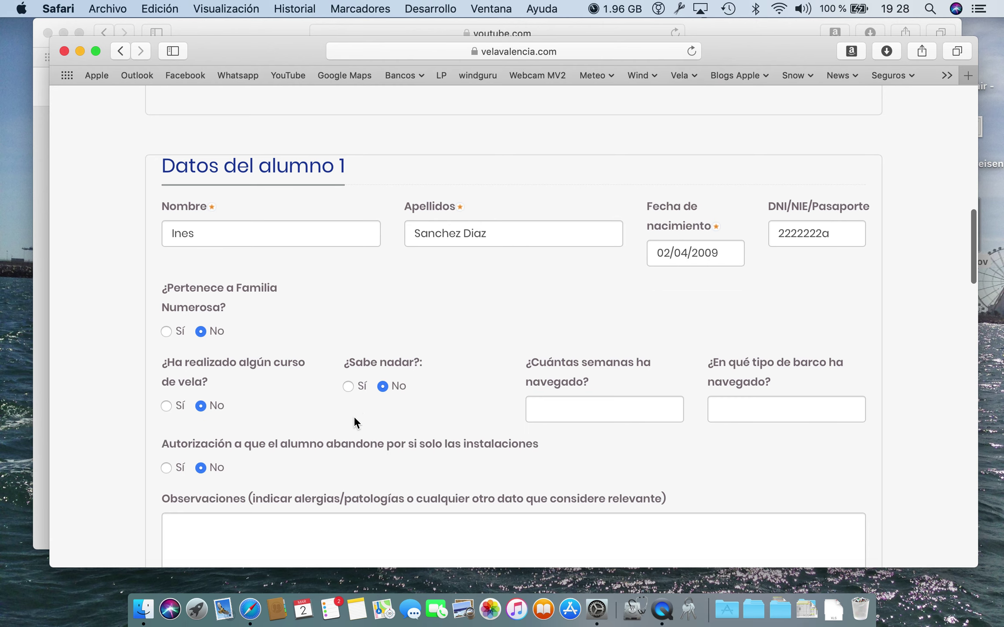
pyautogui.click(349, 347)
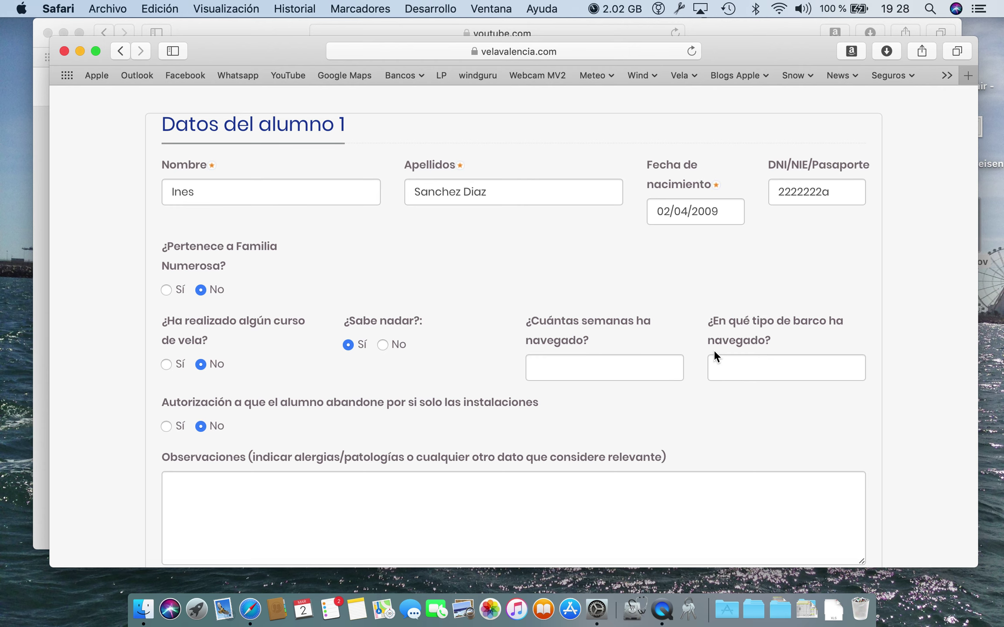
# Go down to the end of the form and submit student 1's details with Continuar.
pyautogui.scroll(-2, 300, 374)
pyautogui.scroll(-2, 301, 374)
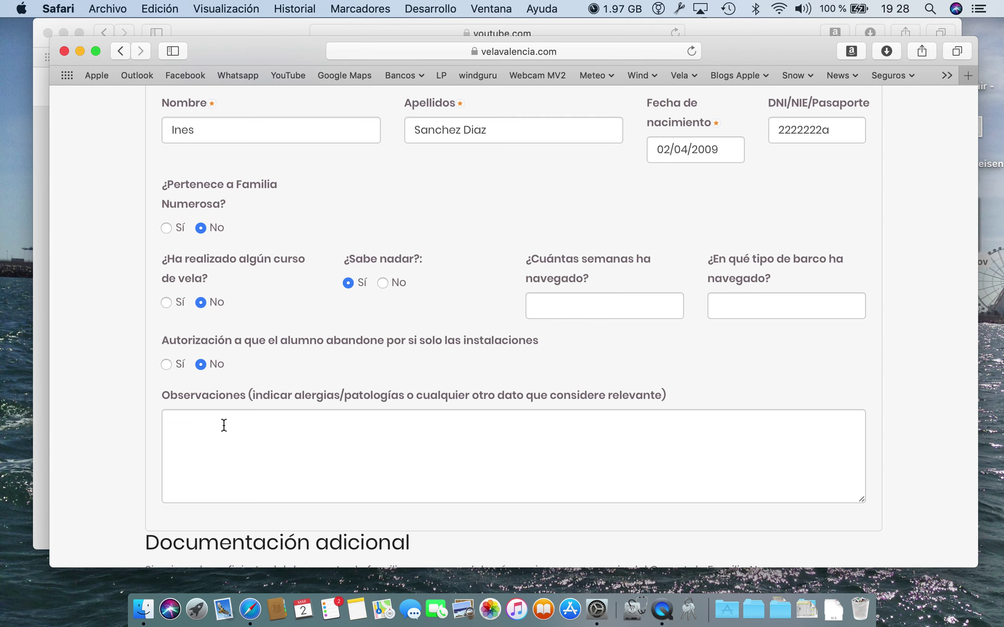
pyautogui.scroll(-5, 223, 425)
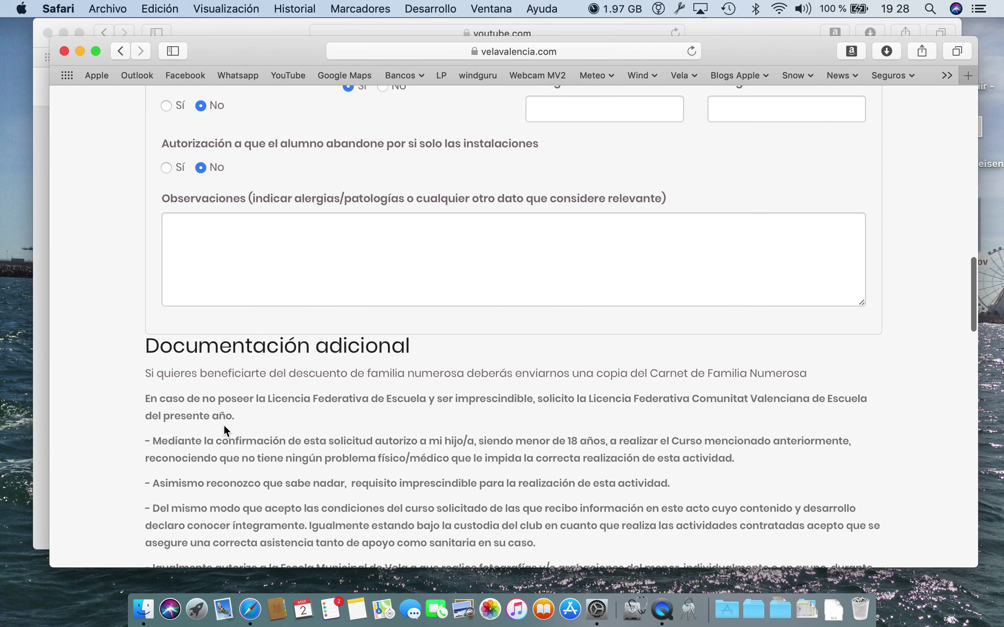
pyautogui.scroll(-3, 224, 424)
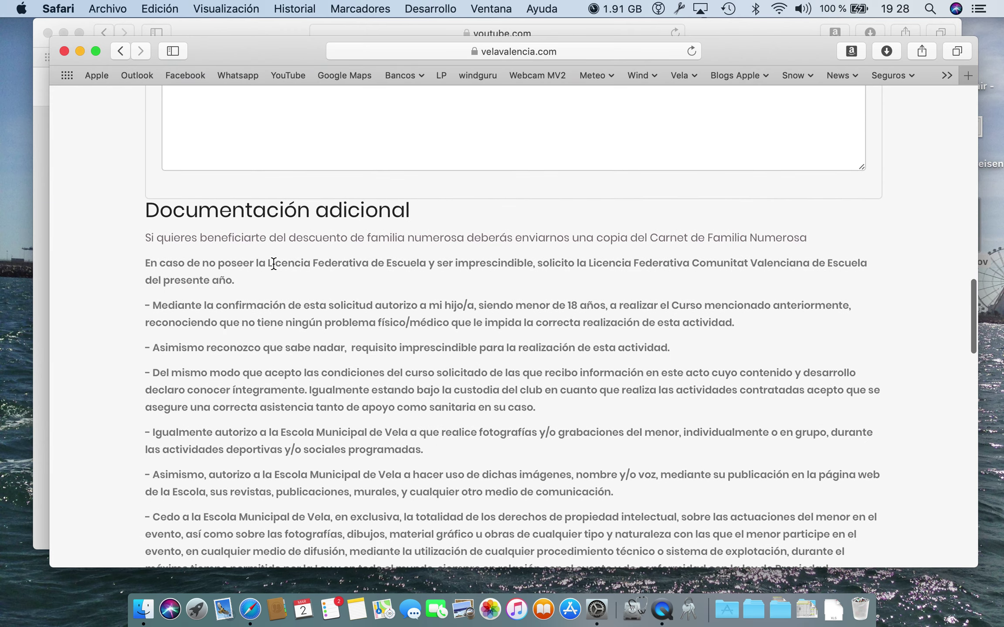
pyautogui.scroll(-5, 285, 381)
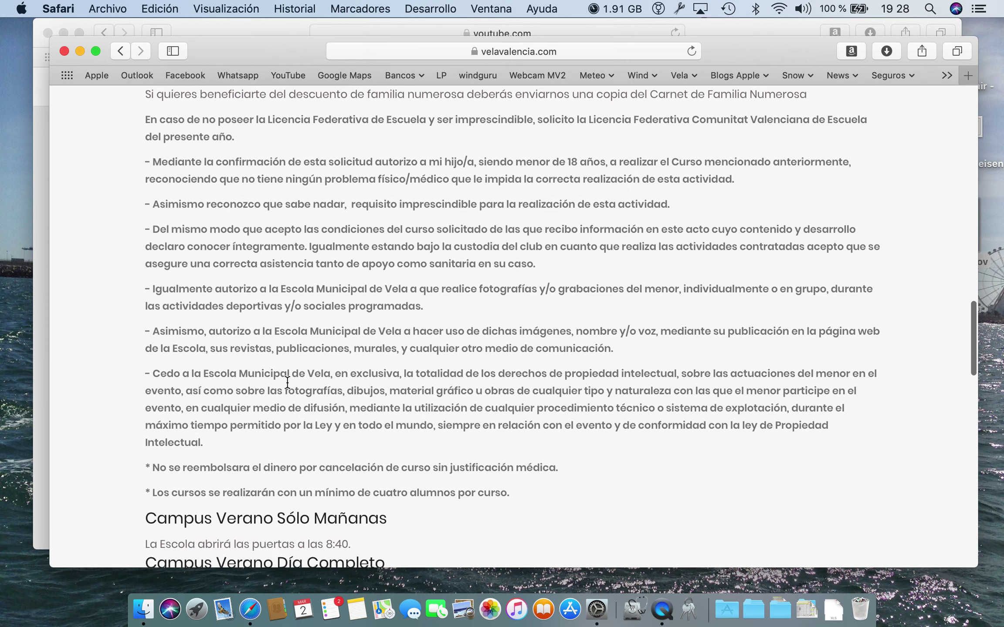
pyautogui.scroll(-3, 321, 320)
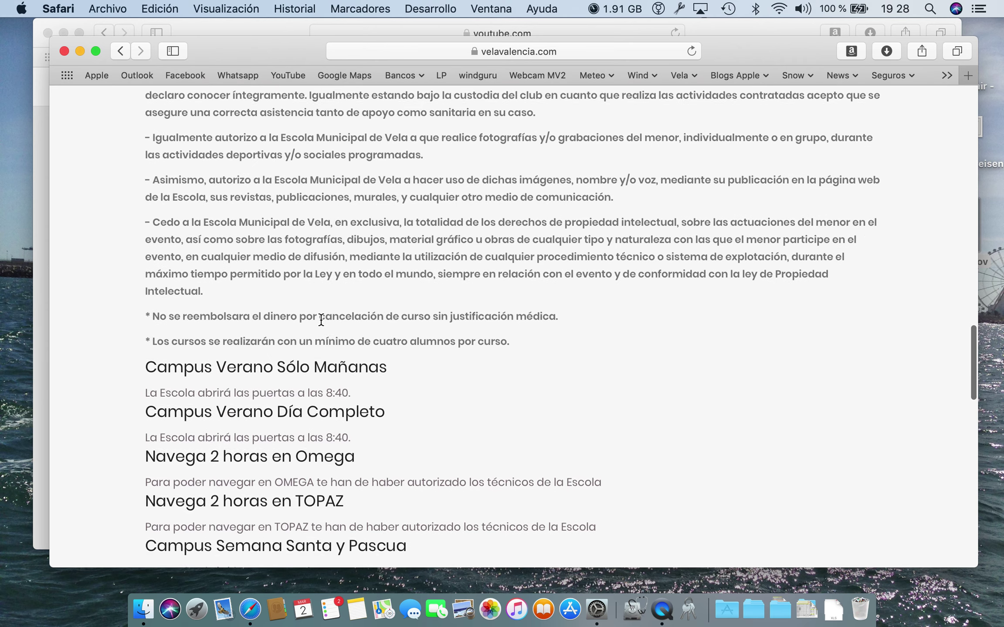
pyautogui.scroll(-3, 321, 320)
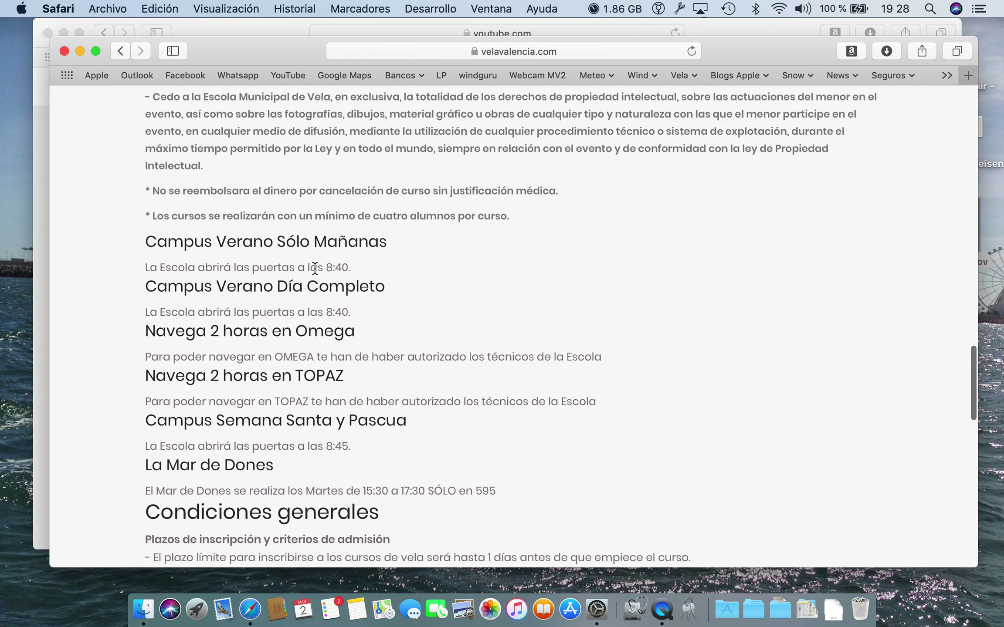
pyautogui.scroll(-3, 306, 450)
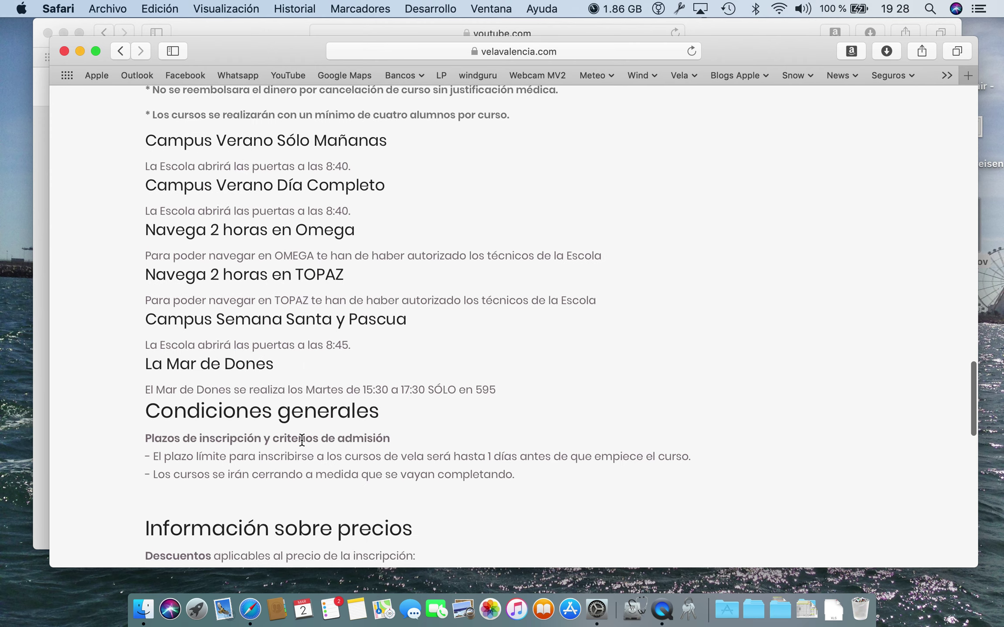
pyautogui.scroll(-4, 304, 438)
pyautogui.scroll(-1, 302, 439)
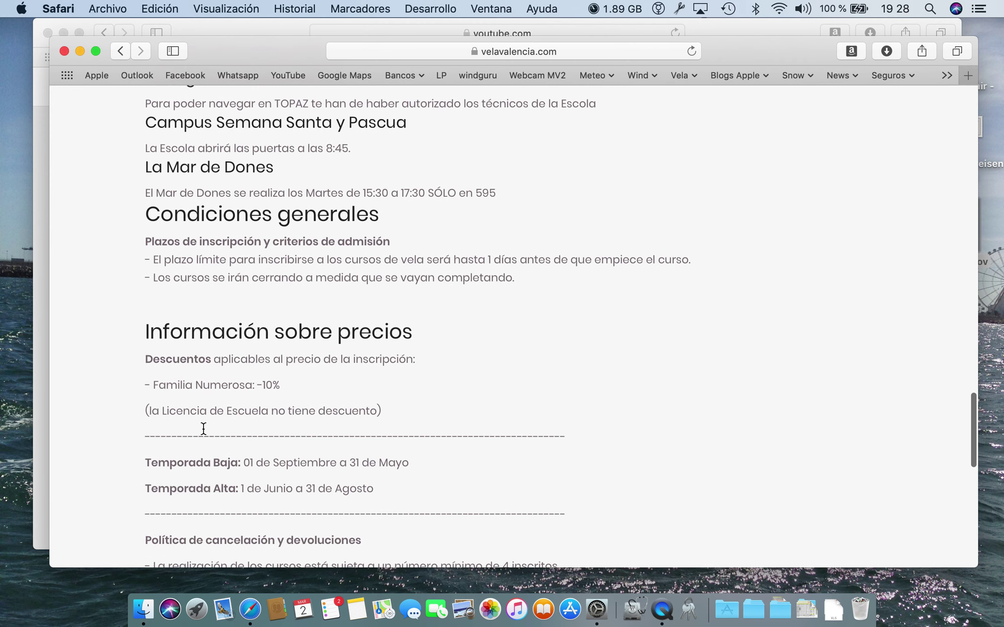
pyautogui.scroll(-5, 283, 424)
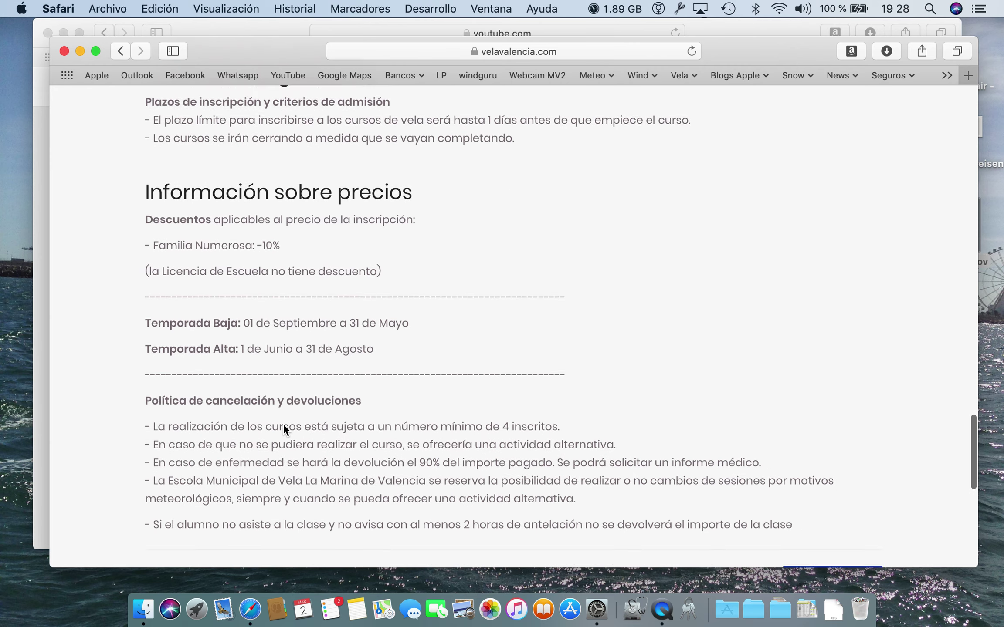
pyautogui.scroll(-3, 364, 490)
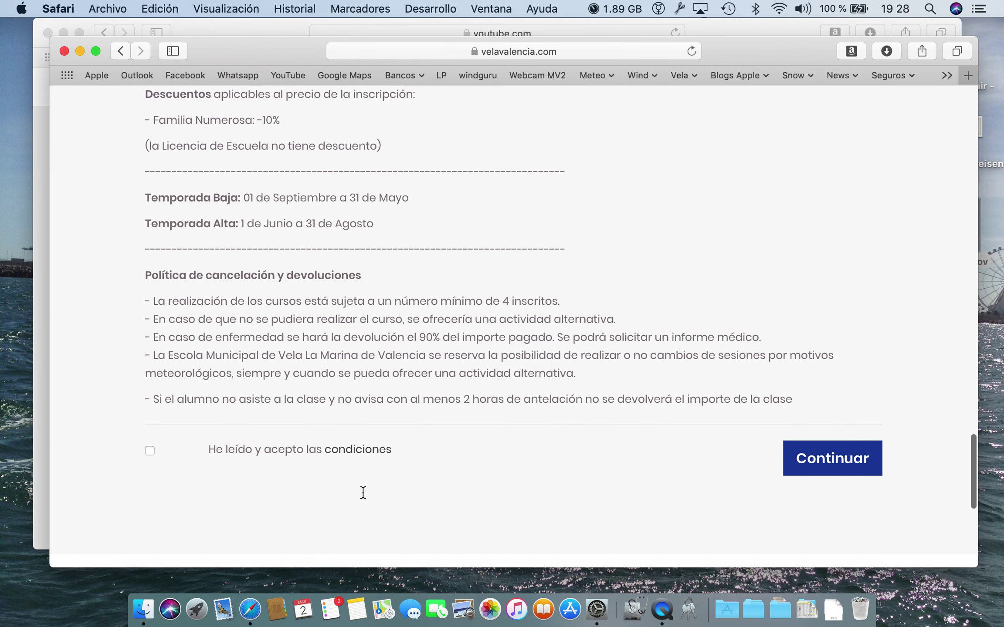
pyautogui.click(833, 472)
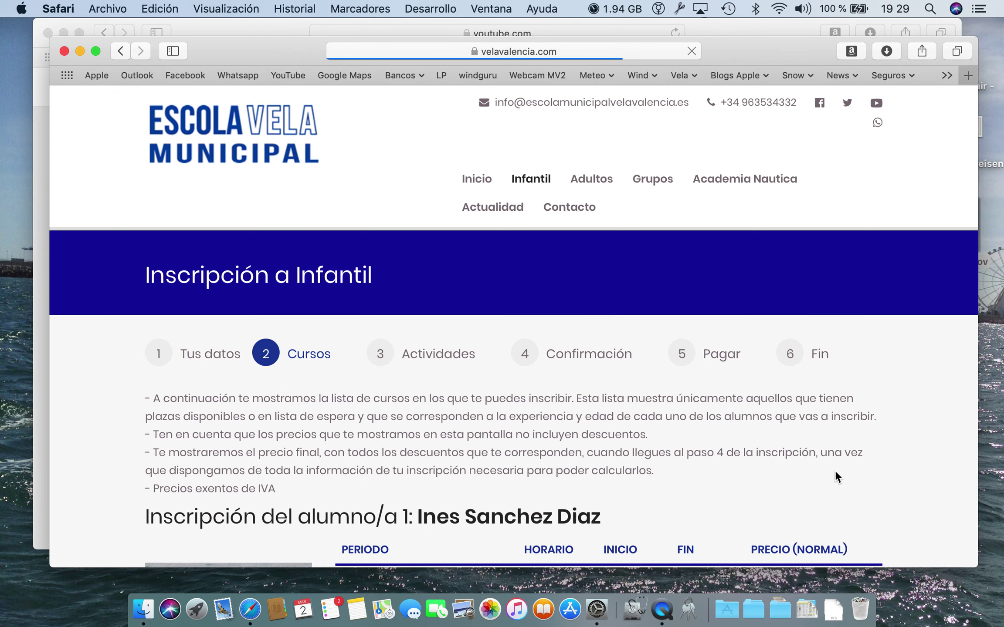
# Tick the Día Completo 'Campus Verano - 5 al 9 de Agosto' week (180,00 €) and continue.
pyautogui.scroll(-4, 834, 470)
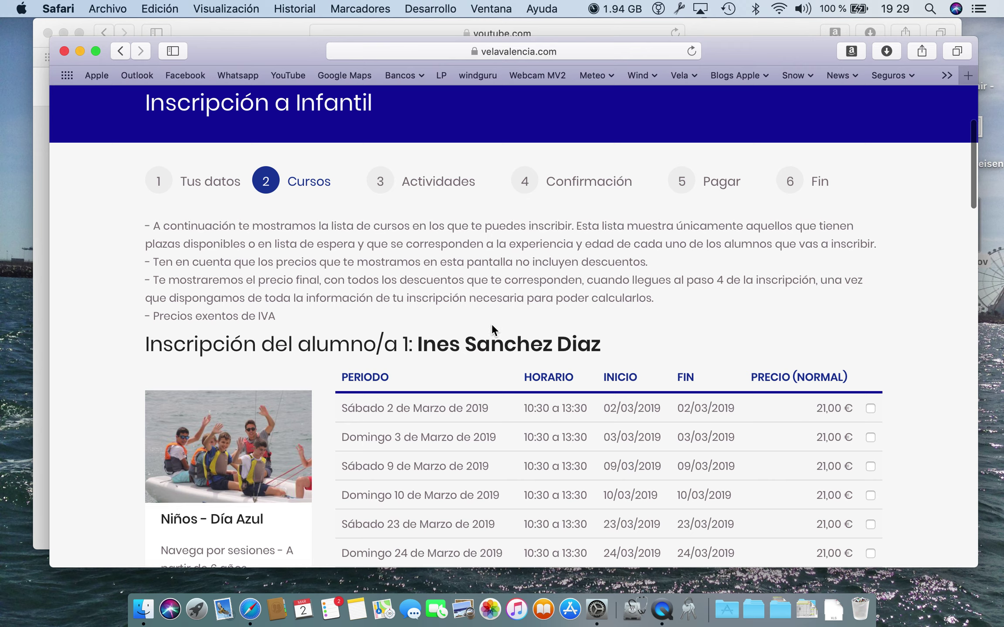
pyautogui.scroll(-10, 593, 360)
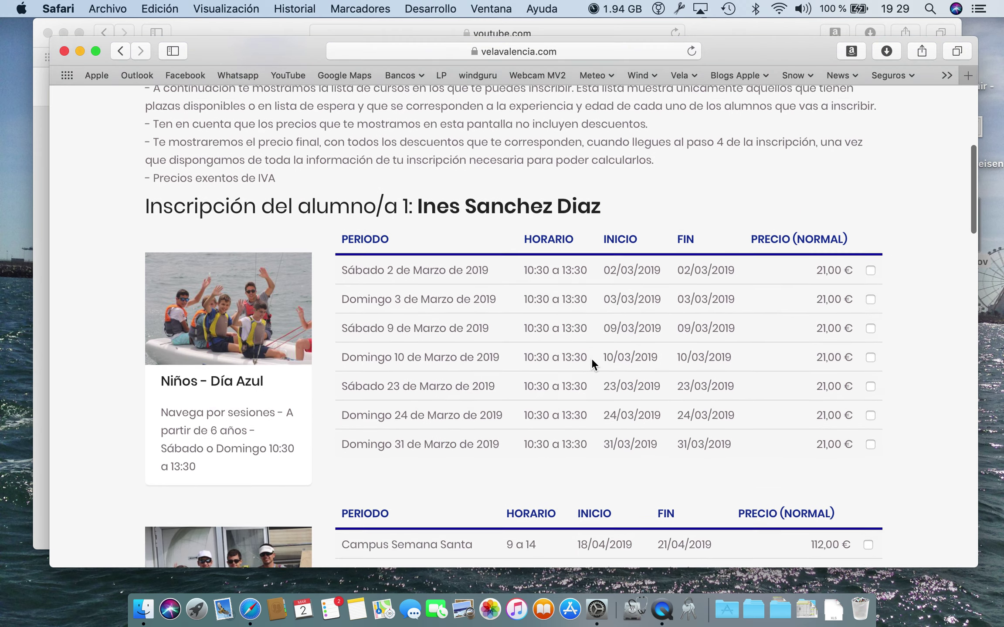
pyautogui.scroll(-5, 611, 439)
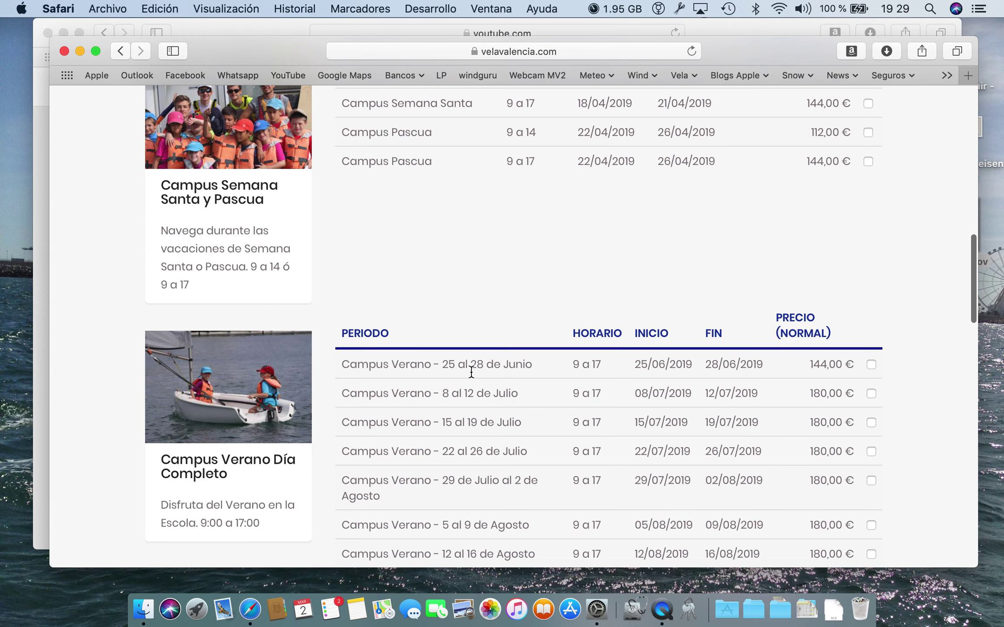
pyautogui.scroll(-1, 443, 390)
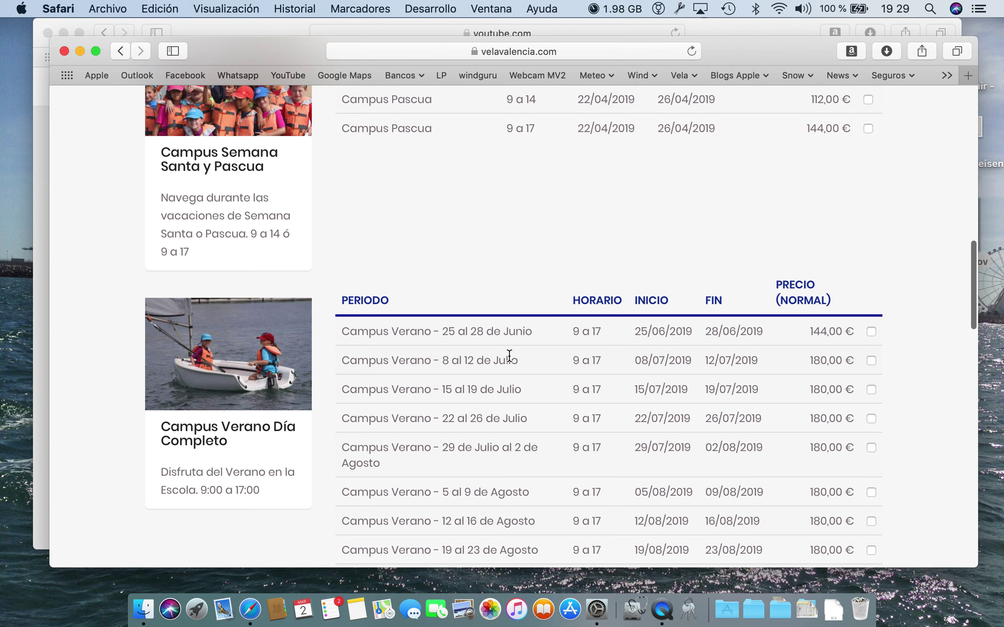
pyautogui.scroll(-1, 510, 355)
pyautogui.scroll(-1, 710, 357)
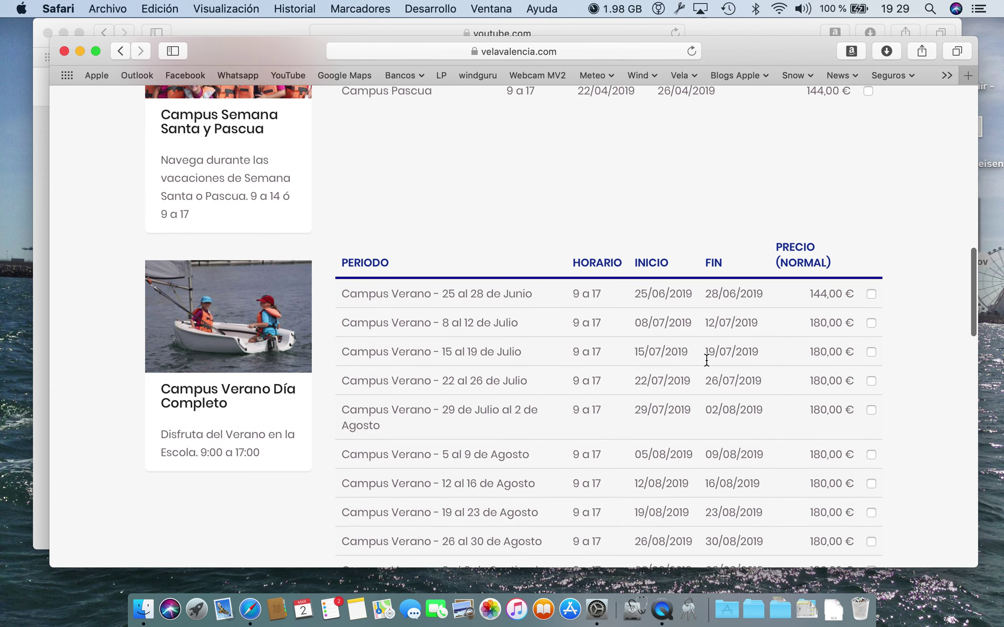
pyautogui.scroll(-2, 510, 402)
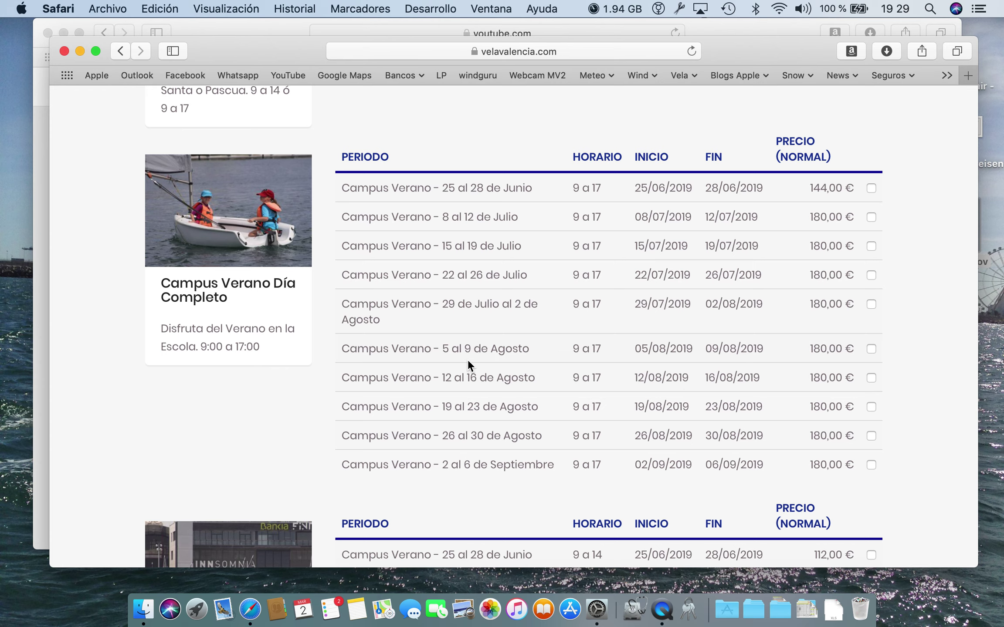
pyautogui.click(870, 349)
pyautogui.scroll(-15, 868, 349)
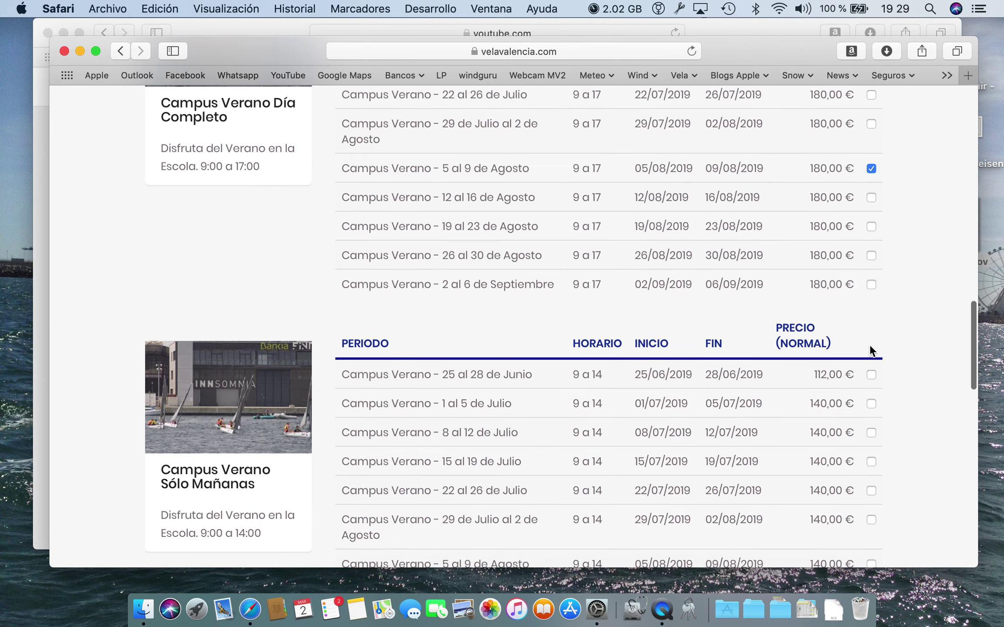
pyautogui.scroll(-5, 869, 350)
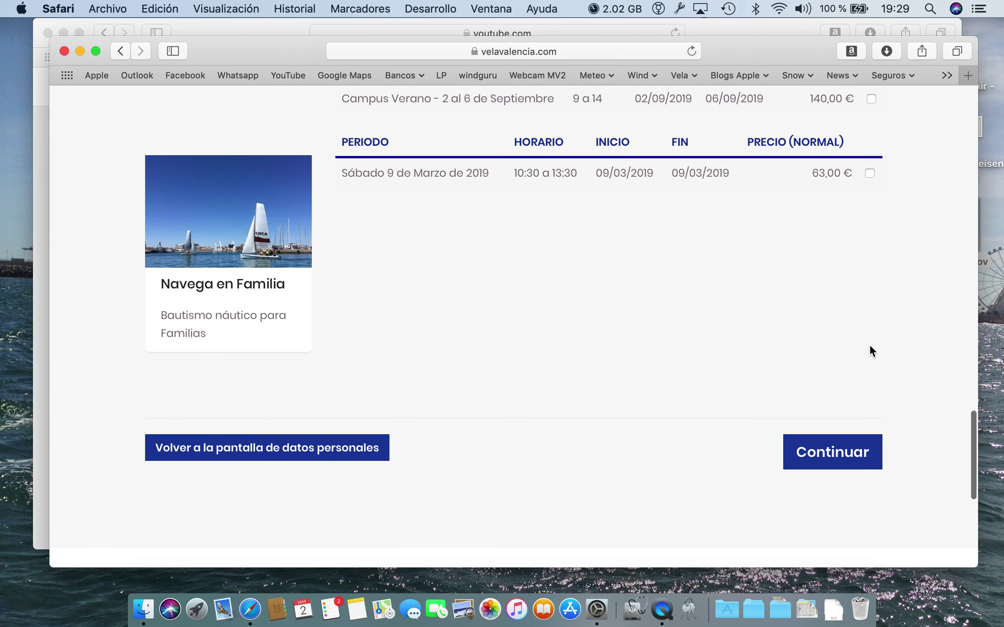
pyautogui.click(842, 454)
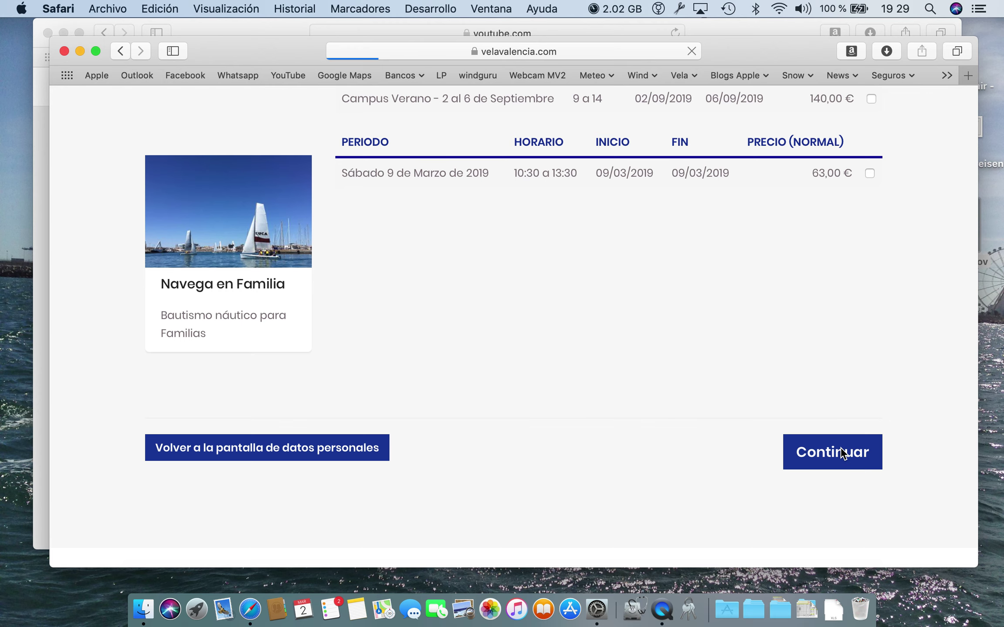
# Keep the 8,50 € Licencia de Escuela ticked and continue to Confirmación.
pyautogui.scroll(-3, 840, 447)
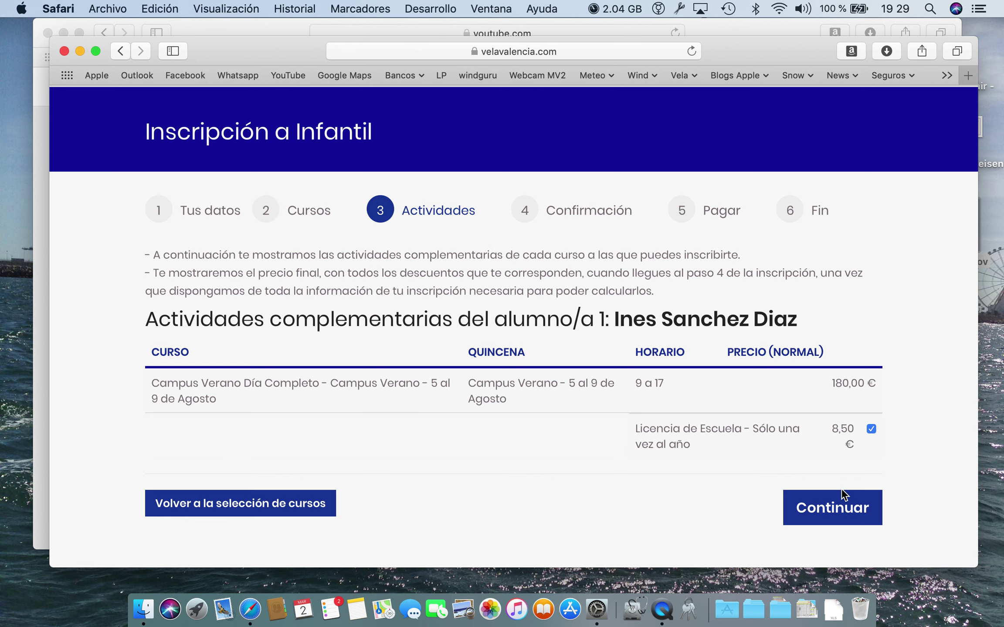
pyautogui.click(836, 507)
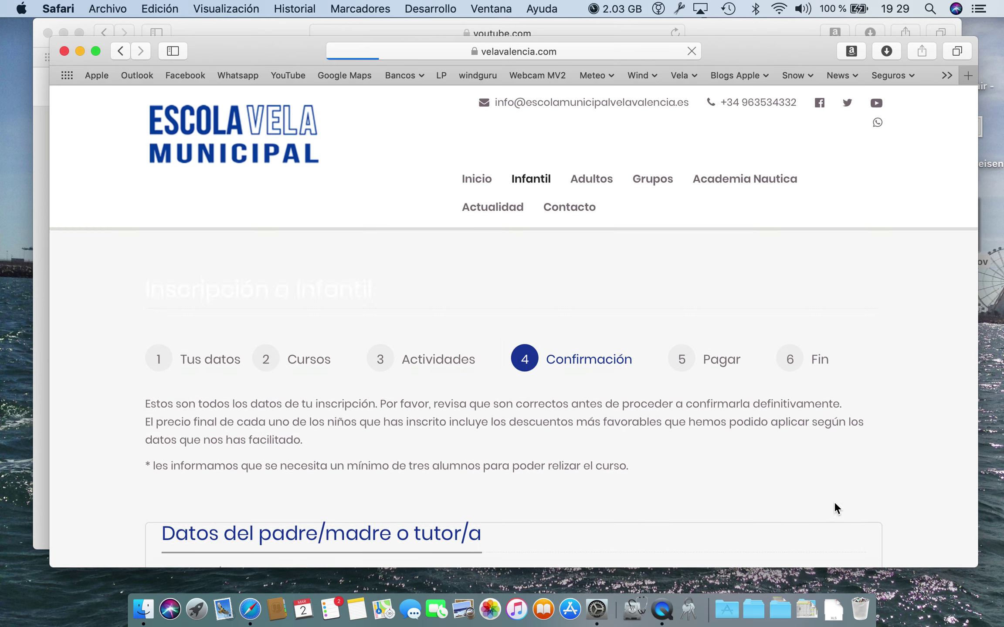
# Review the summary down to the 188,50 € TOTAL A PAGAR and choose 'Confirmar sin pagar'.
pyautogui.scroll(-10, 806, 431)
pyautogui.scroll(-1, 805, 429)
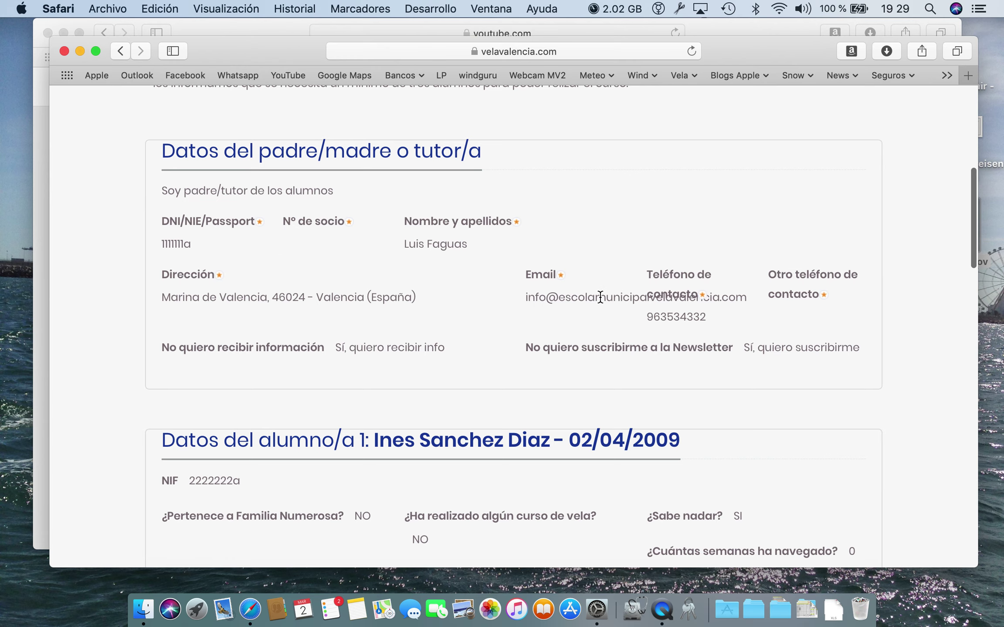
pyautogui.scroll(-12, 600, 300)
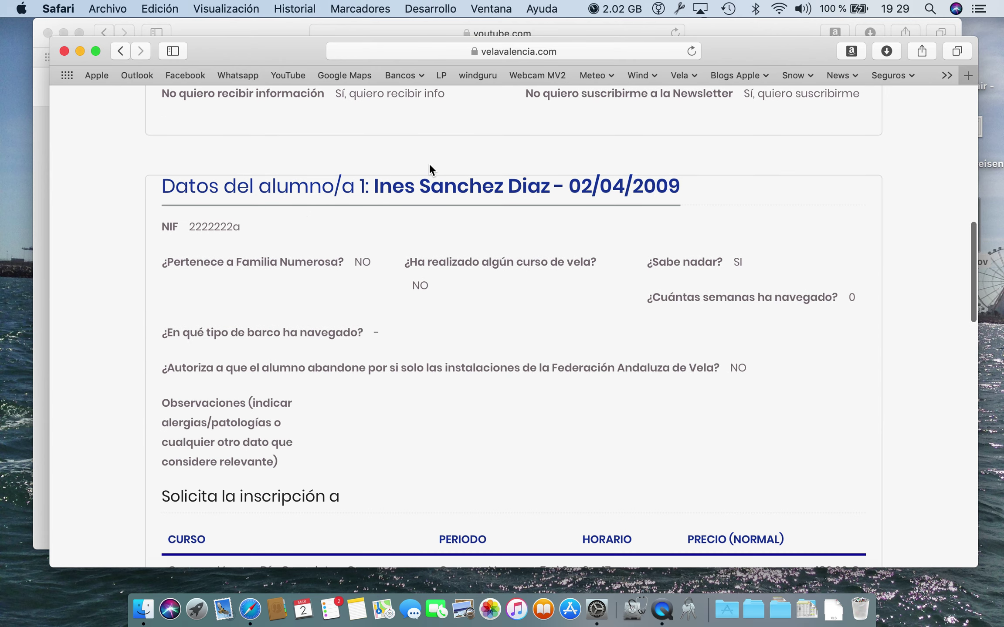
pyautogui.scroll(-3, 430, 339)
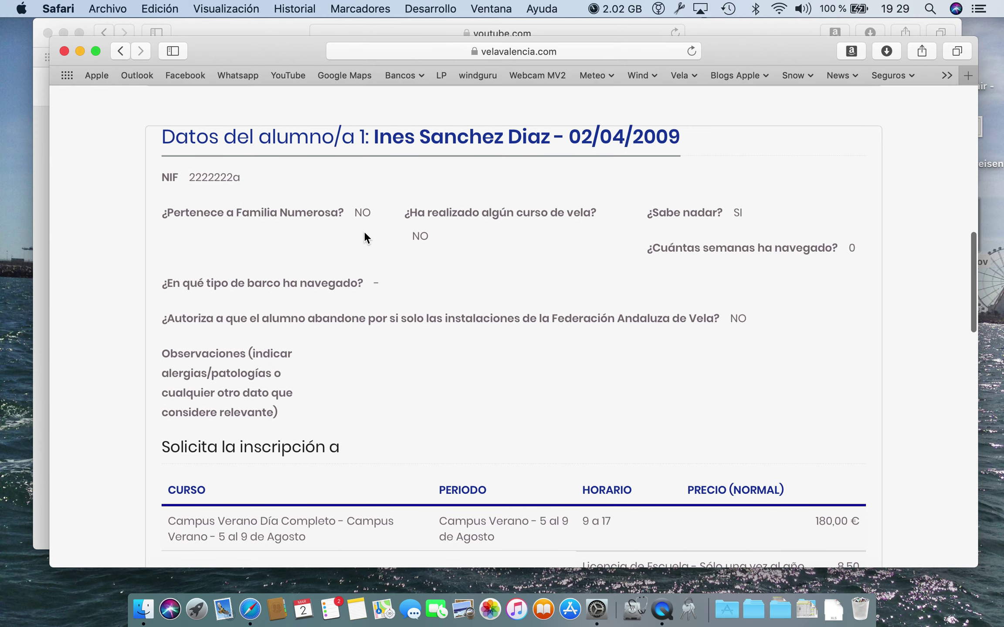
pyautogui.scroll(-5, 397, 272)
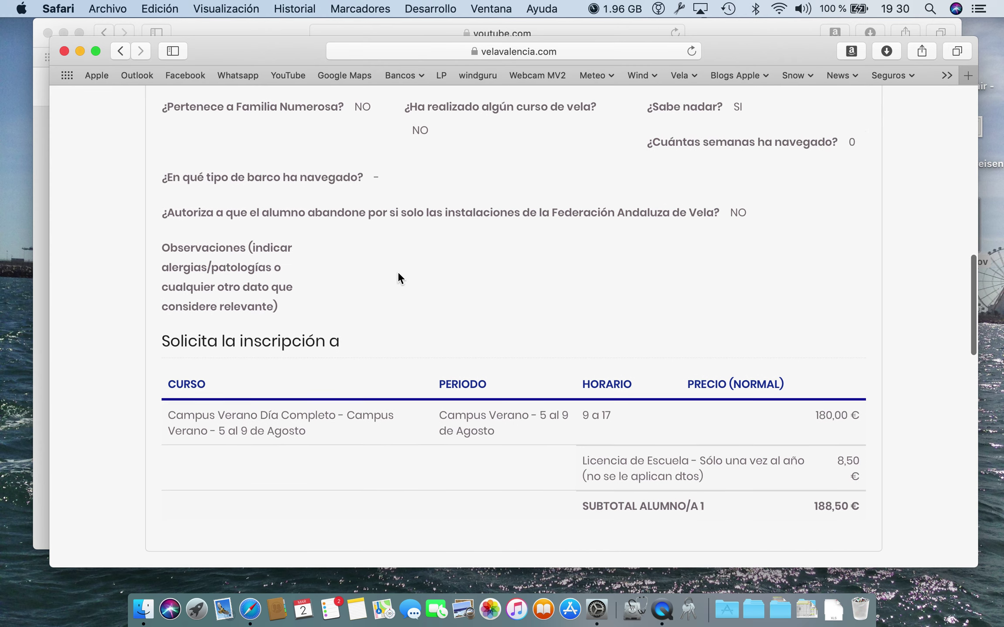
pyautogui.scroll(-3, 679, 455)
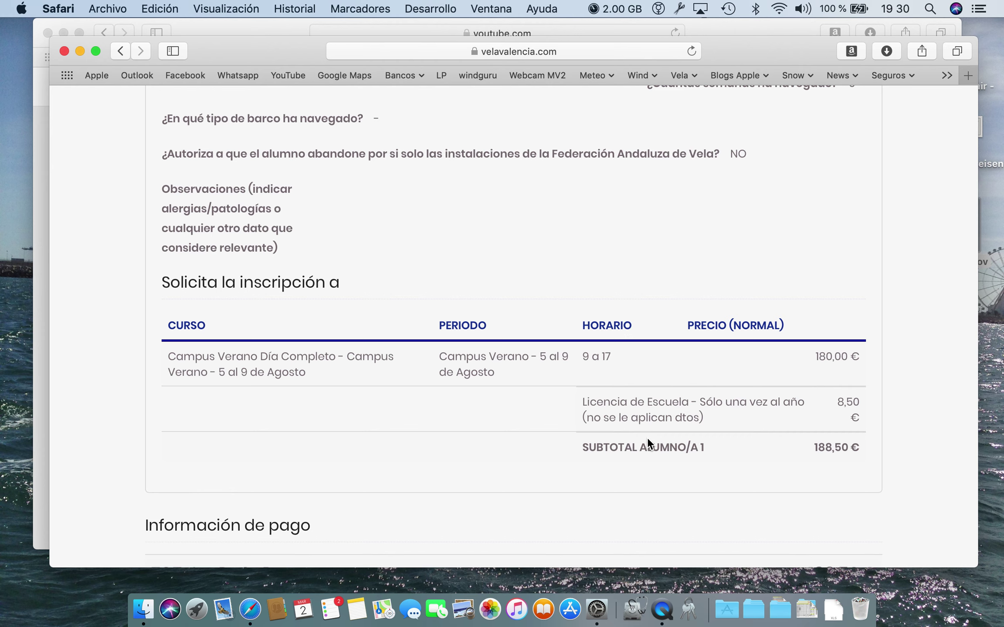
pyautogui.scroll(-3, 647, 444)
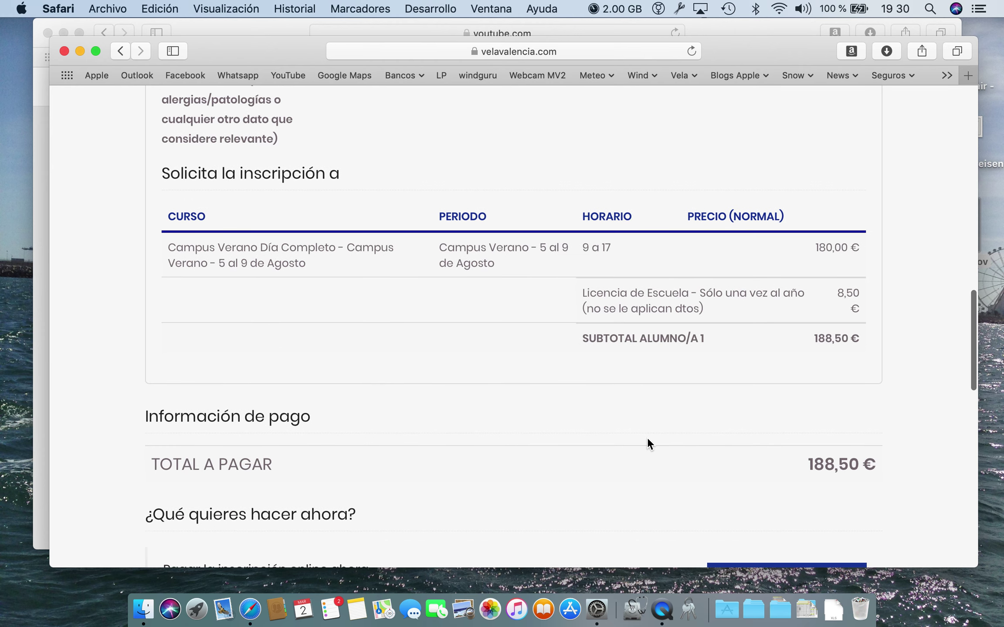
pyautogui.scroll(-6, 706, 334)
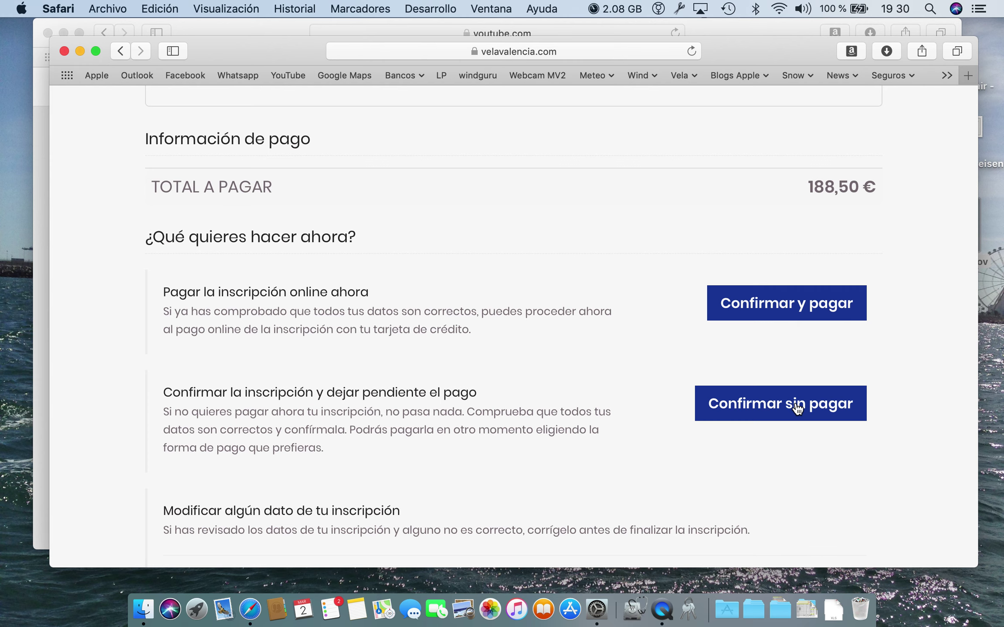
pyautogui.scroll(-5, 797, 410)
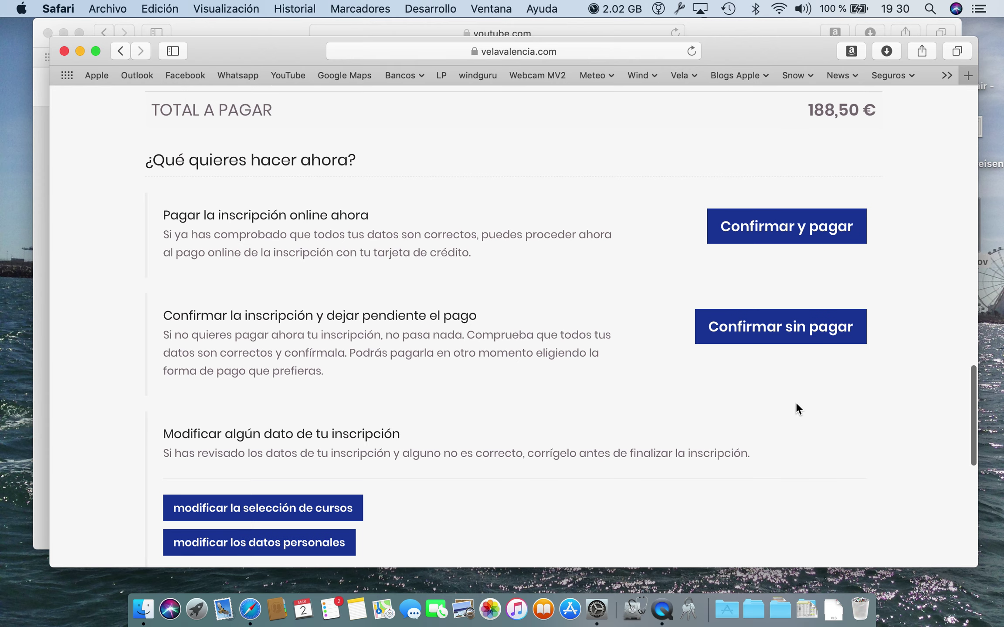
pyautogui.scroll(-3, 378, 358)
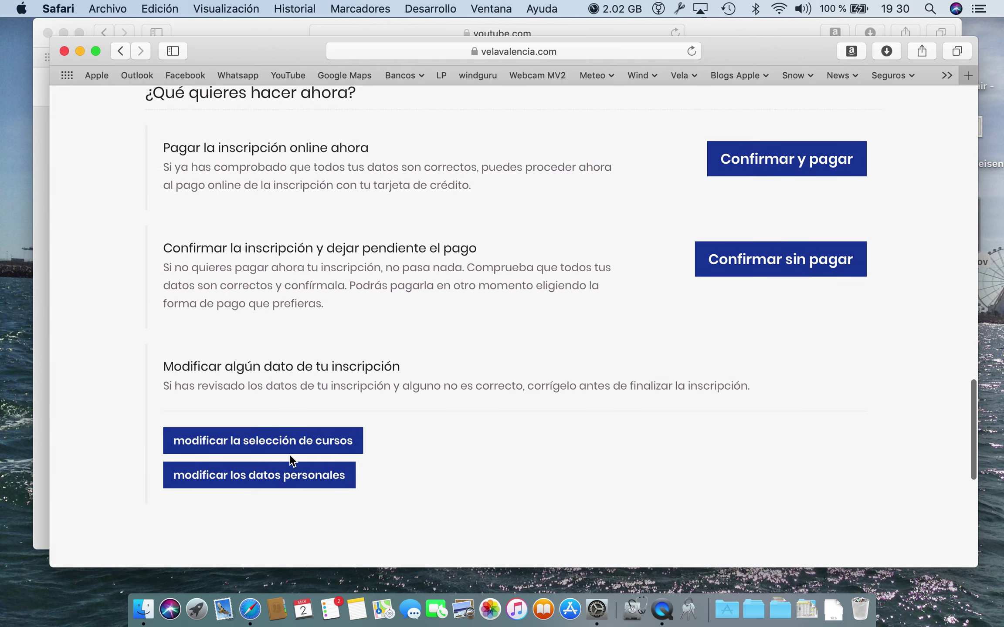
pyautogui.click(791, 260)
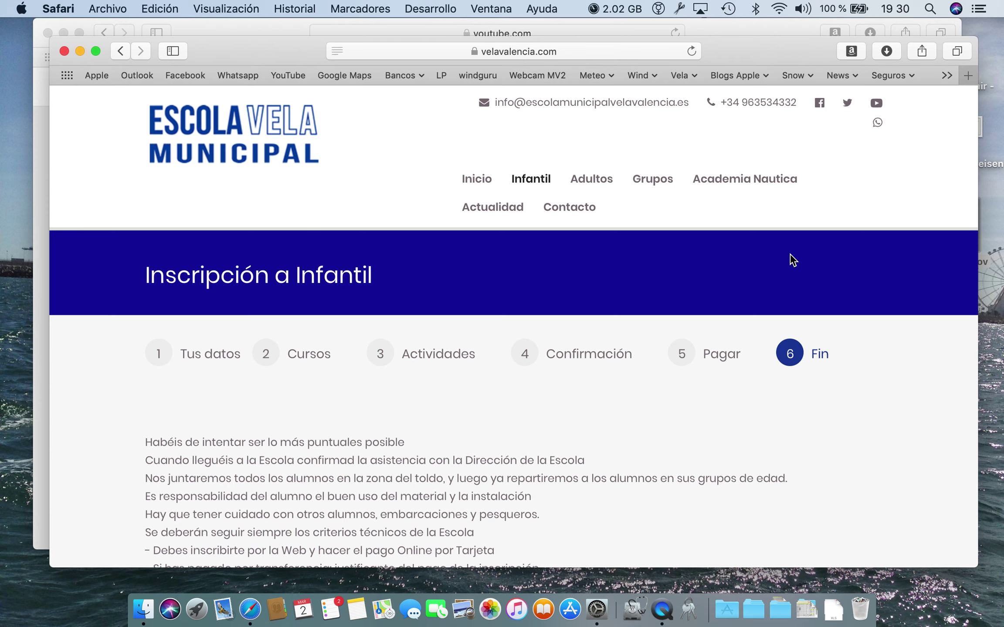
# Open the 'Puedes consultar y pagar tu reserva en' booking link on the Fin page.
pyautogui.scroll(-5, 792, 260)
pyautogui.scroll(-1, 376, 286)
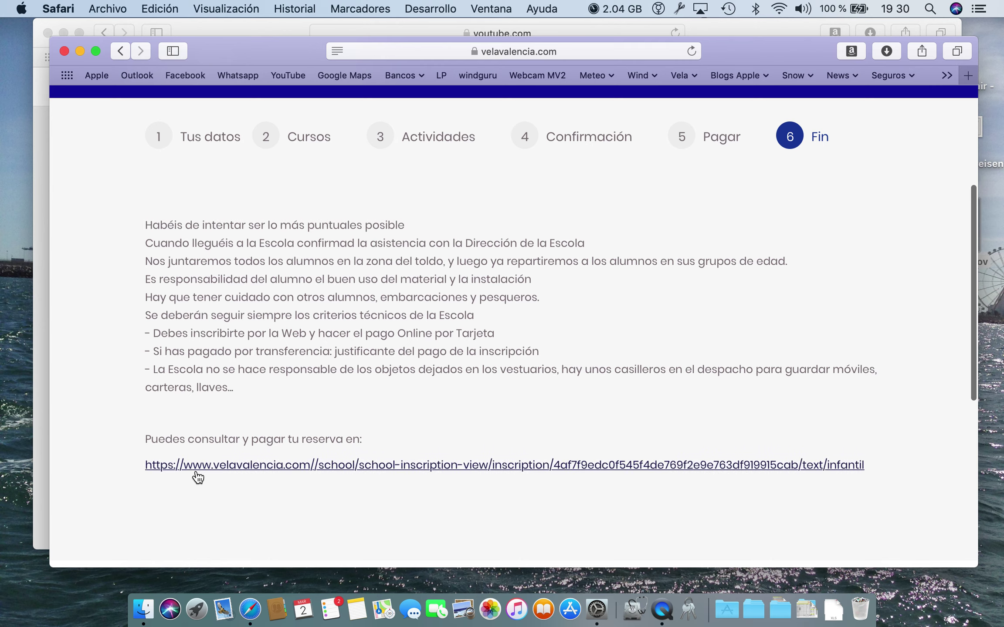
pyautogui.click(573, 470)
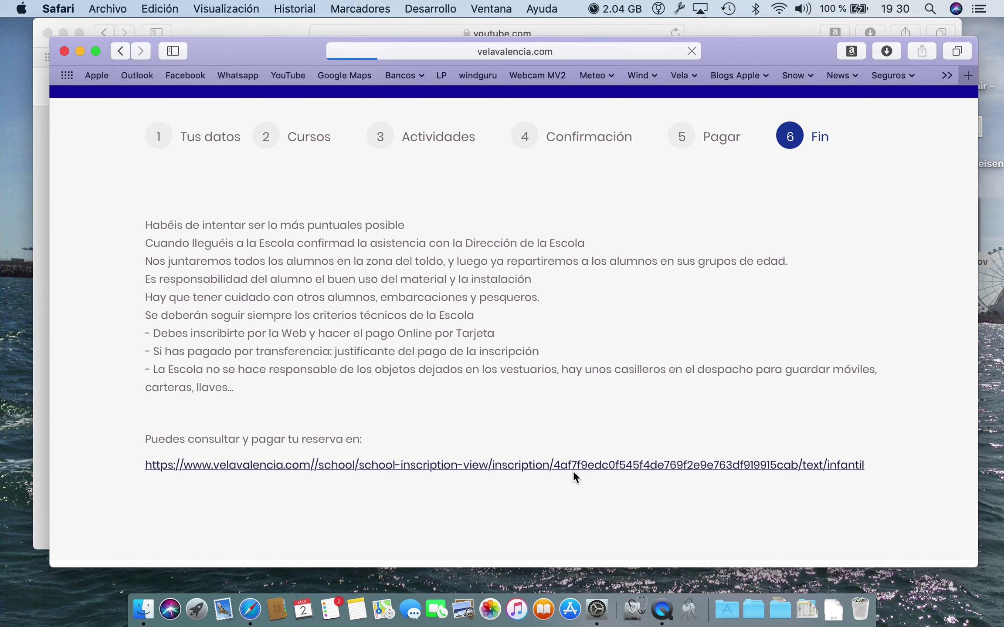
# Look over the pending booking page, then reveal the desktop with F11.
pyautogui.scroll(-5, 572, 463)
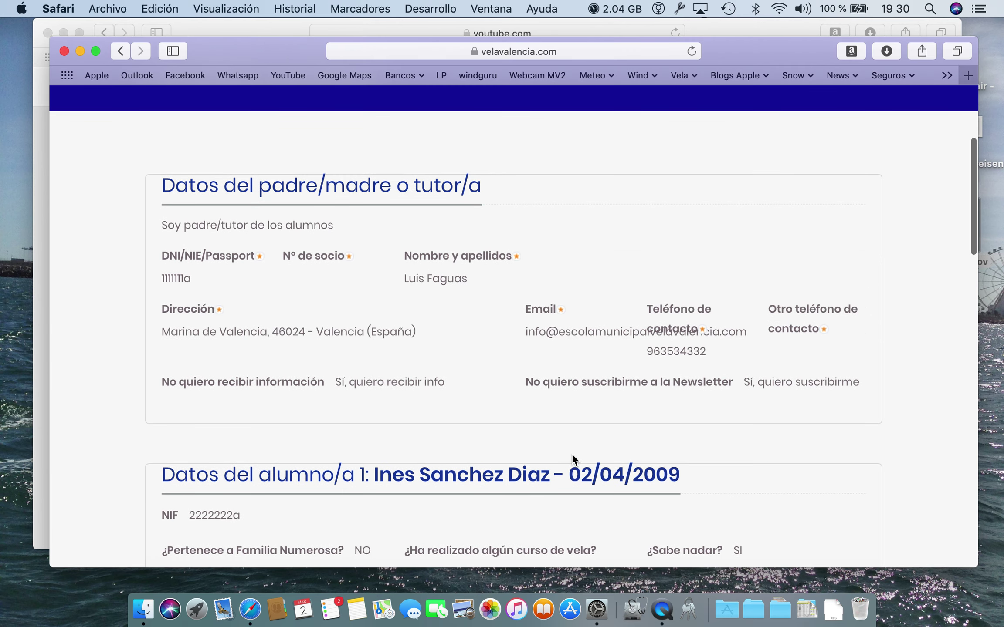
pyautogui.scroll(-15, 545, 334)
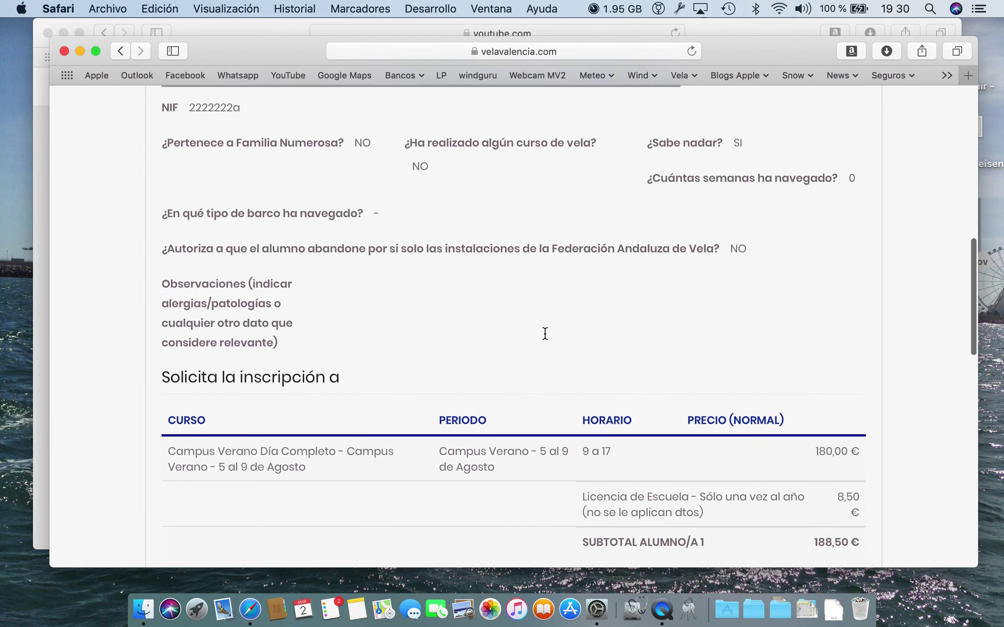
pyautogui.scroll(-6, 545, 334)
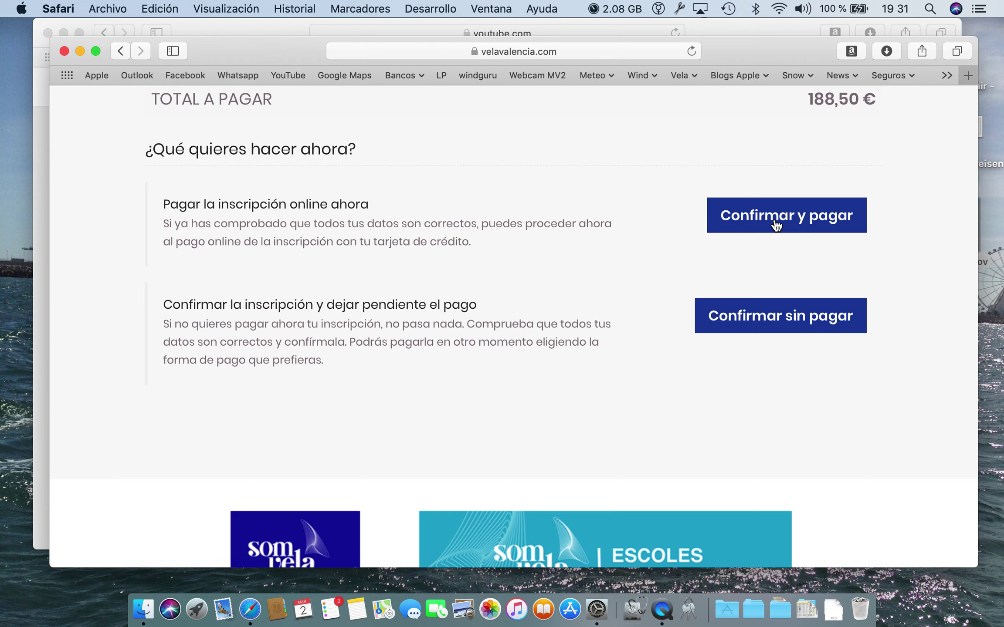
pyautogui.scroll(-4, 776, 224)
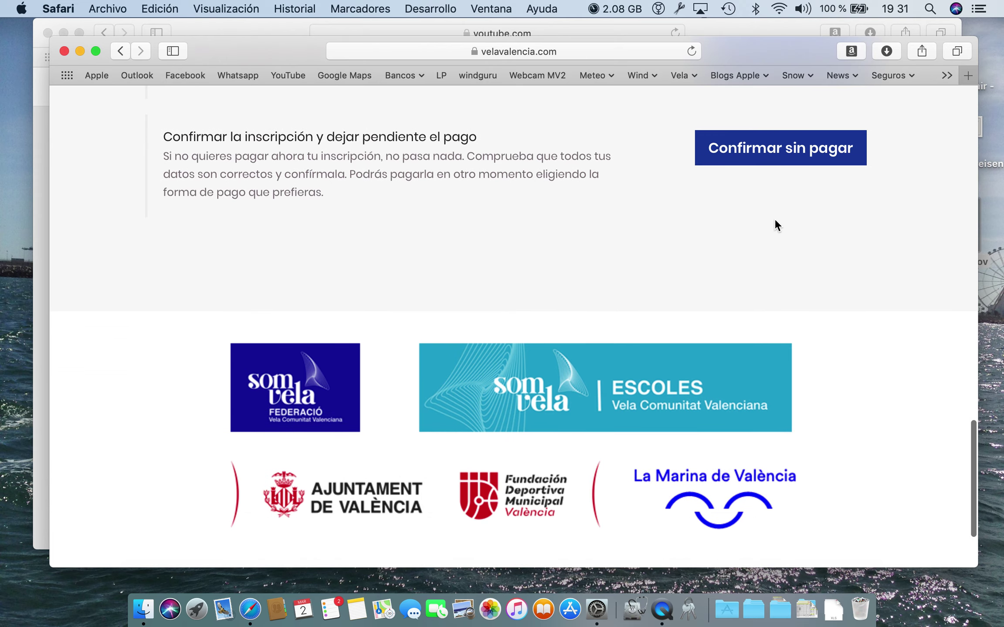
pyautogui.press('F11')
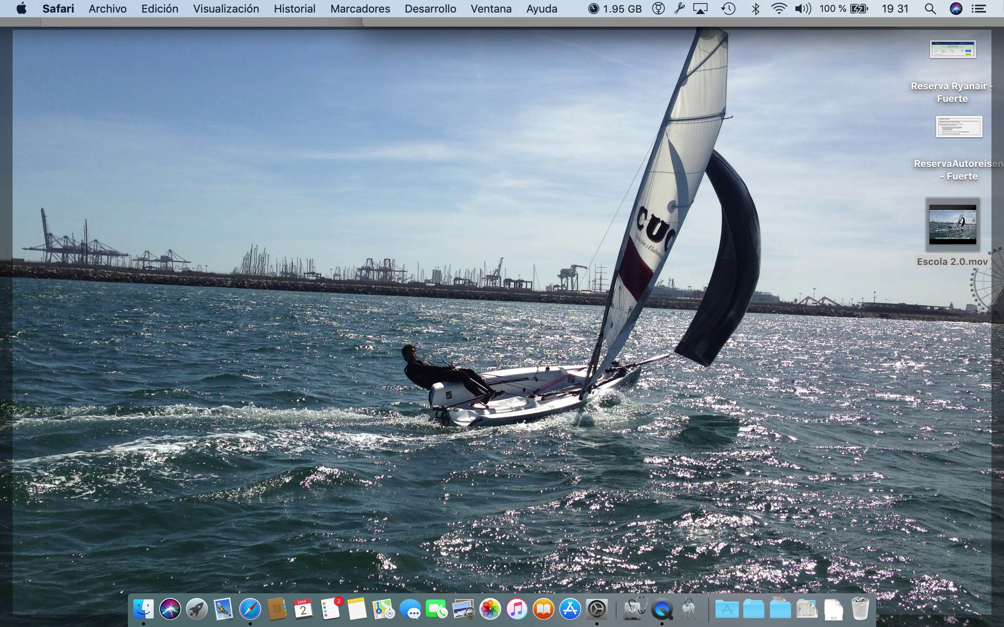